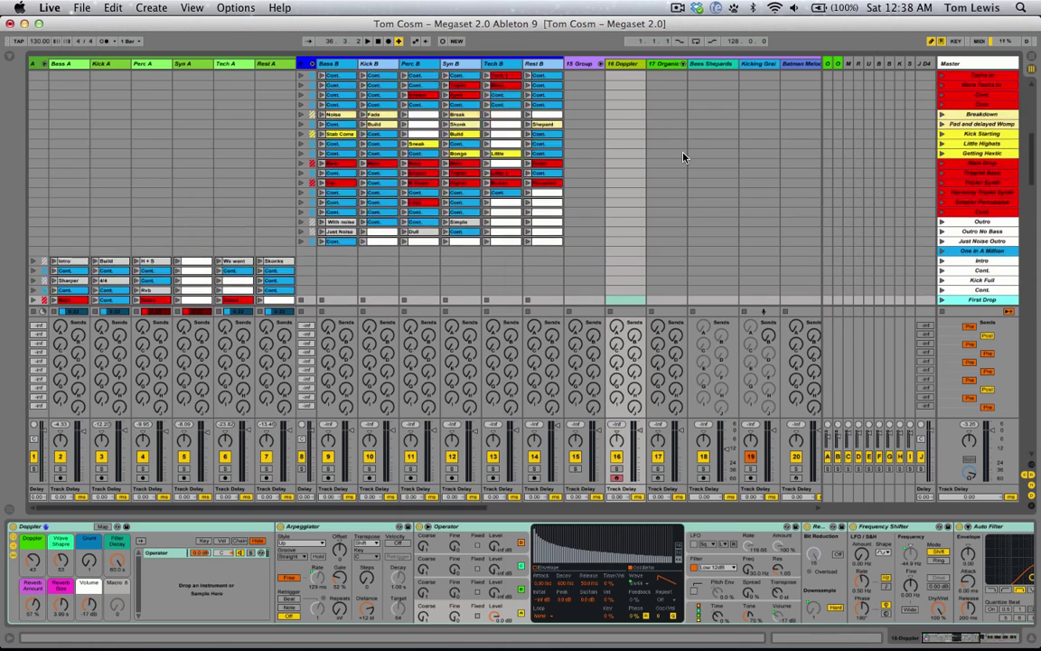
- Set the display zoom to 100% in the preferences and hide the mixer's sends section
key("super+comma")
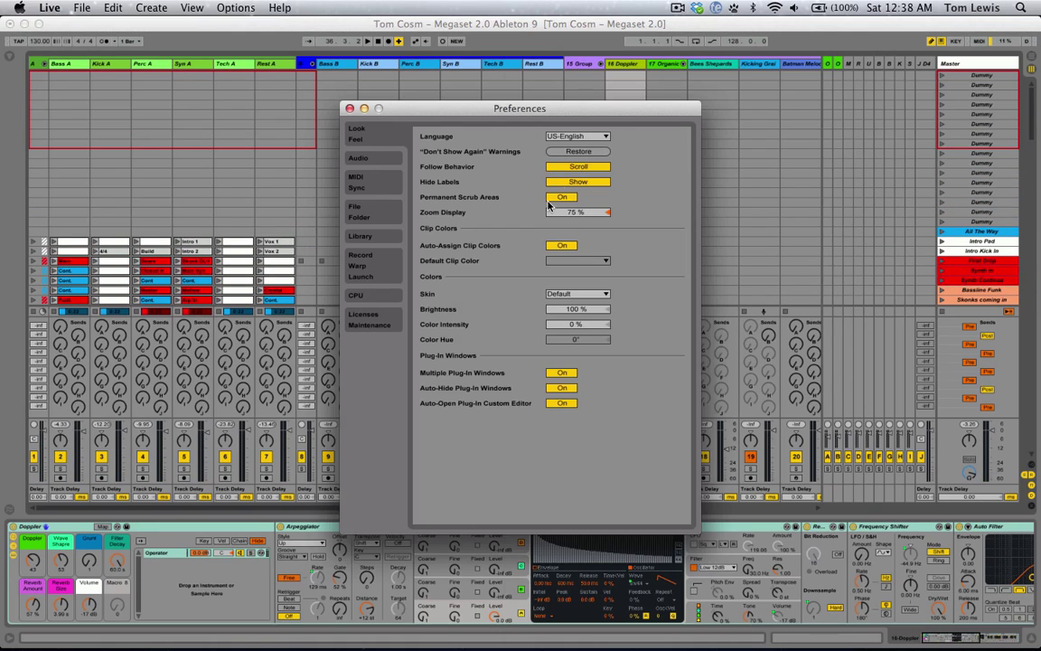
left_click(597, 217)
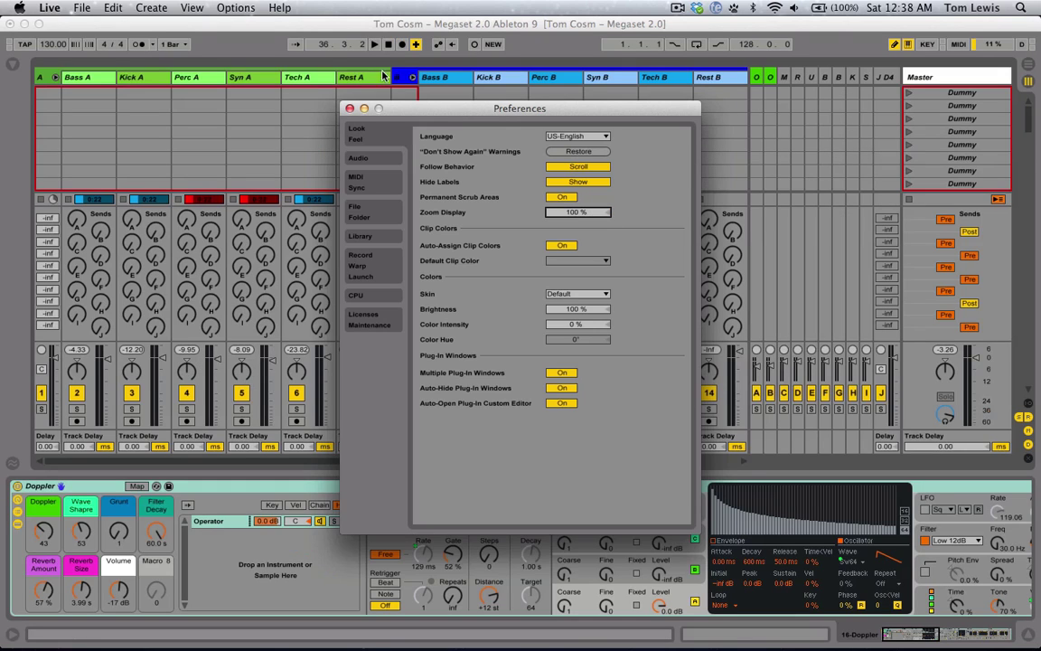
left_click(348, 108)
key("super+alt+s")
- Show the effect devices on the D1 Space track in the Dummy 1 group
scroll(443, 122, "right", 10)
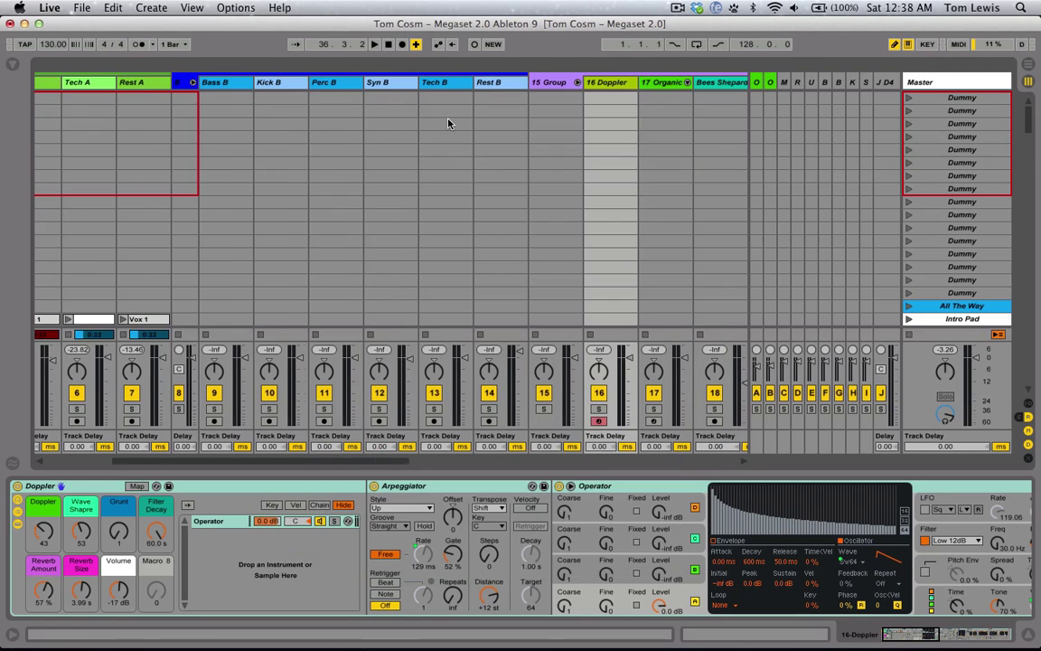
scroll(447, 123, "right", 10)
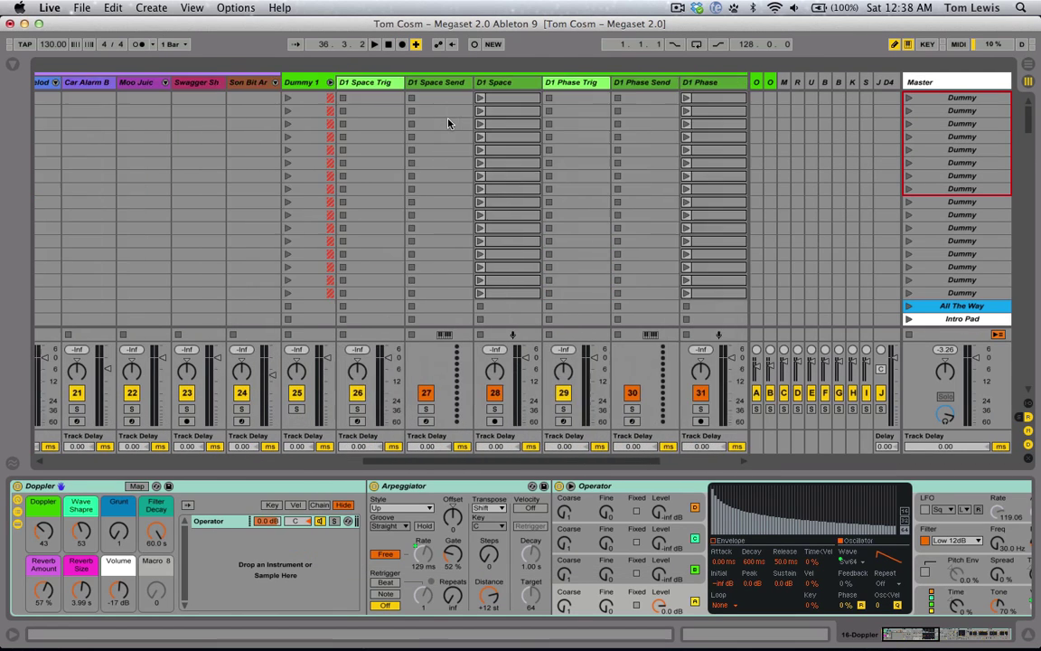
left_click(250, 83)
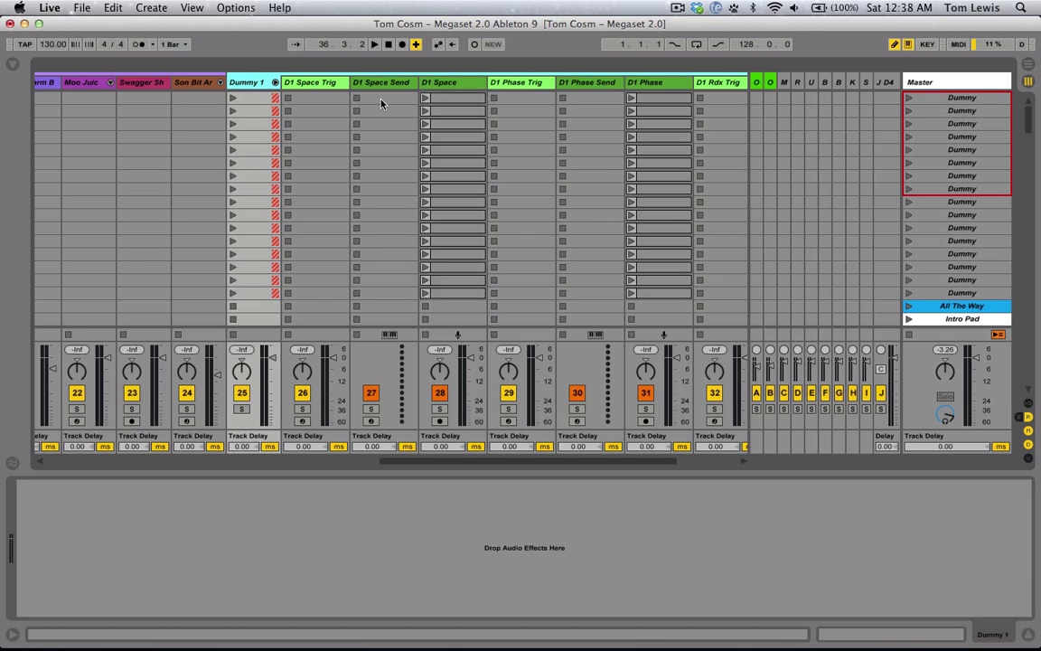
left_click(442, 83)
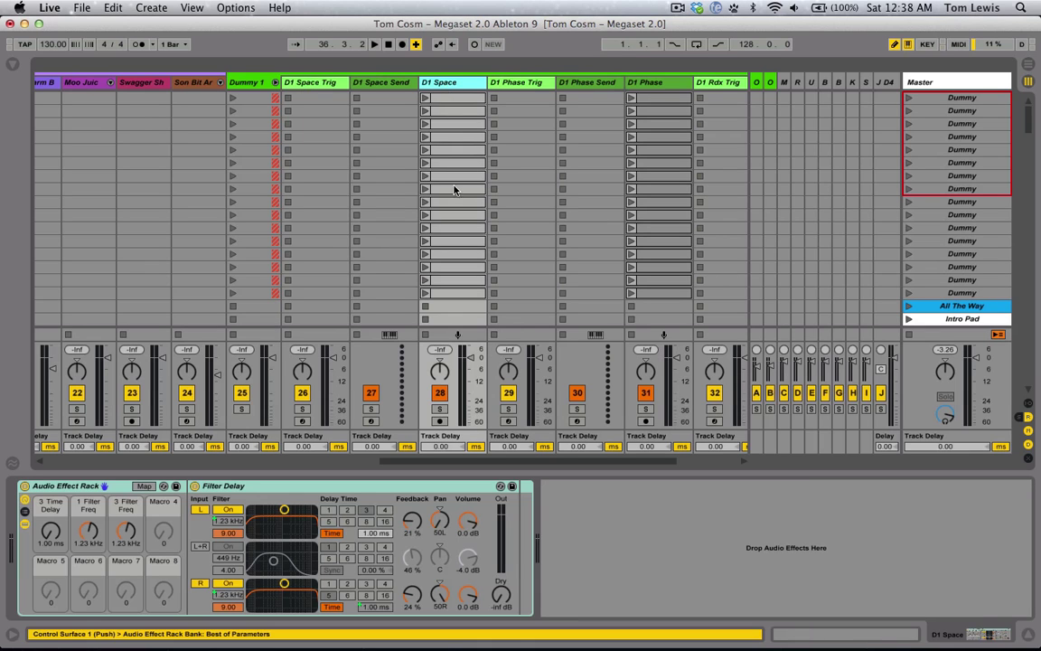
- Inspect the first dummy clip on the D1 Space track, and return to the track's device view
left_click(455, 99)
key("Down")
key("Down")
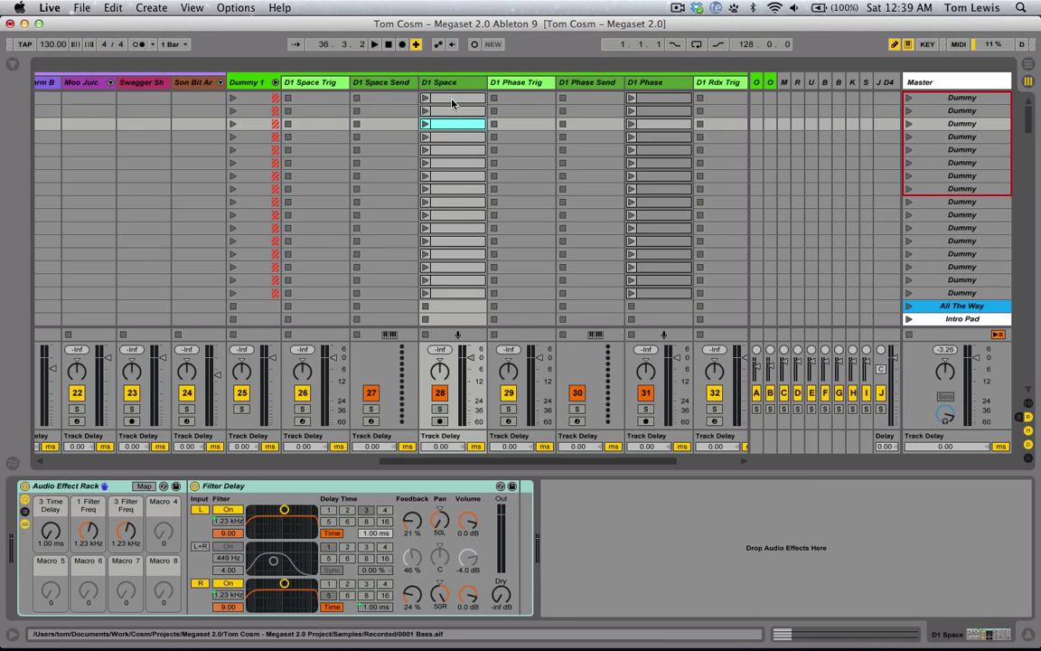
double_click(447, 99)
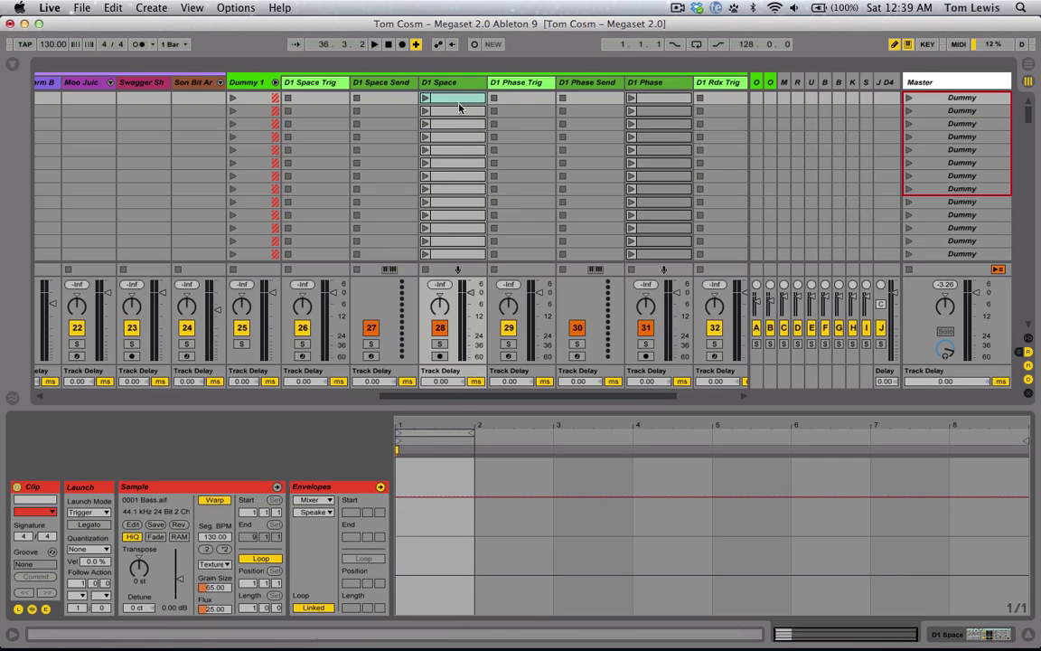
left_click(456, 103)
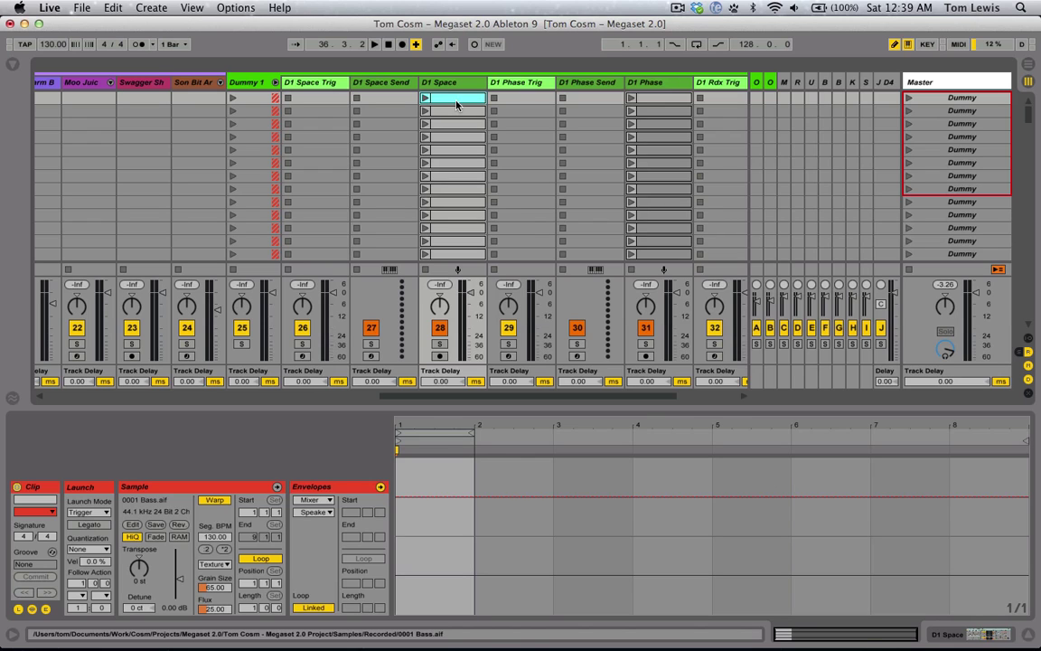
left_click(444, 84)
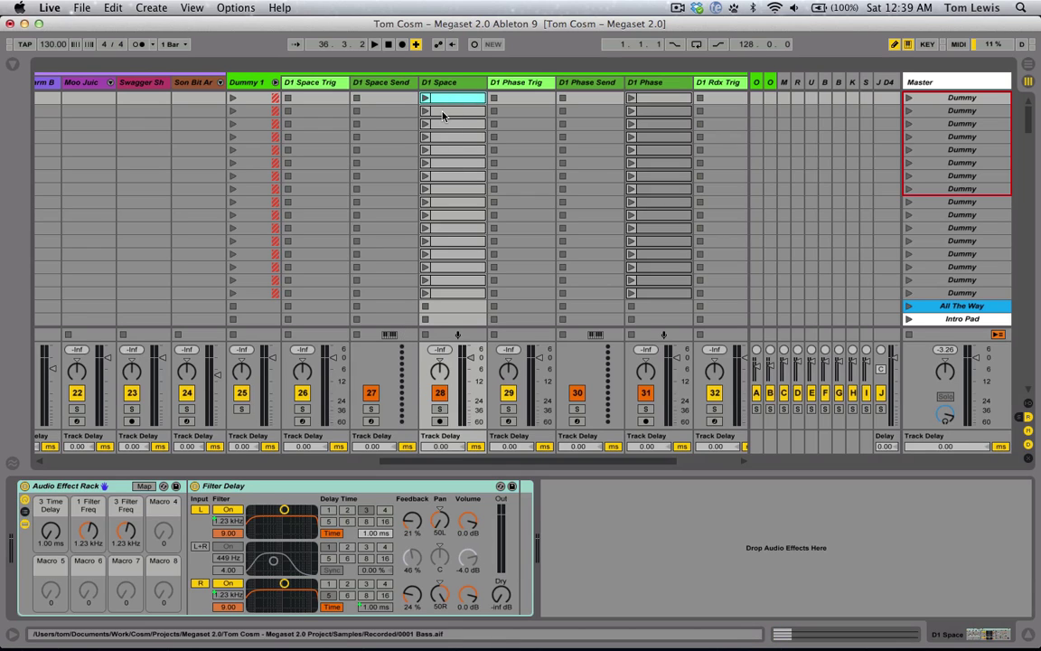
- Display the Audio Effect Rack's 3 Time Delay envelope for the second D1 Space dummy clip
left_click(443, 112)
double_click(443, 112)
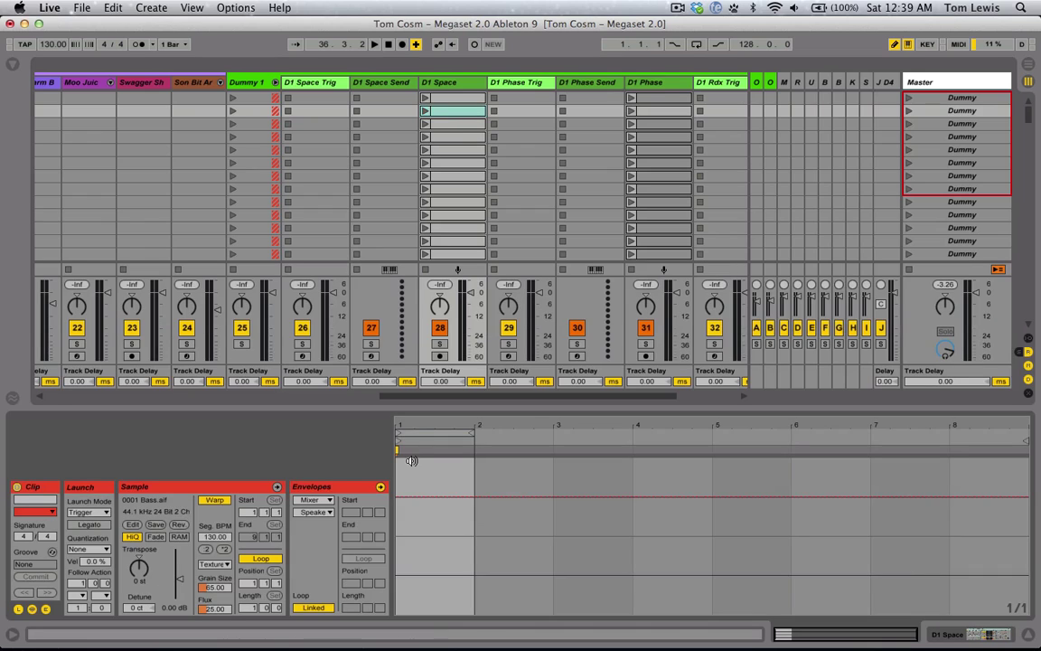
left_click(309, 500)
left_click(316, 531)
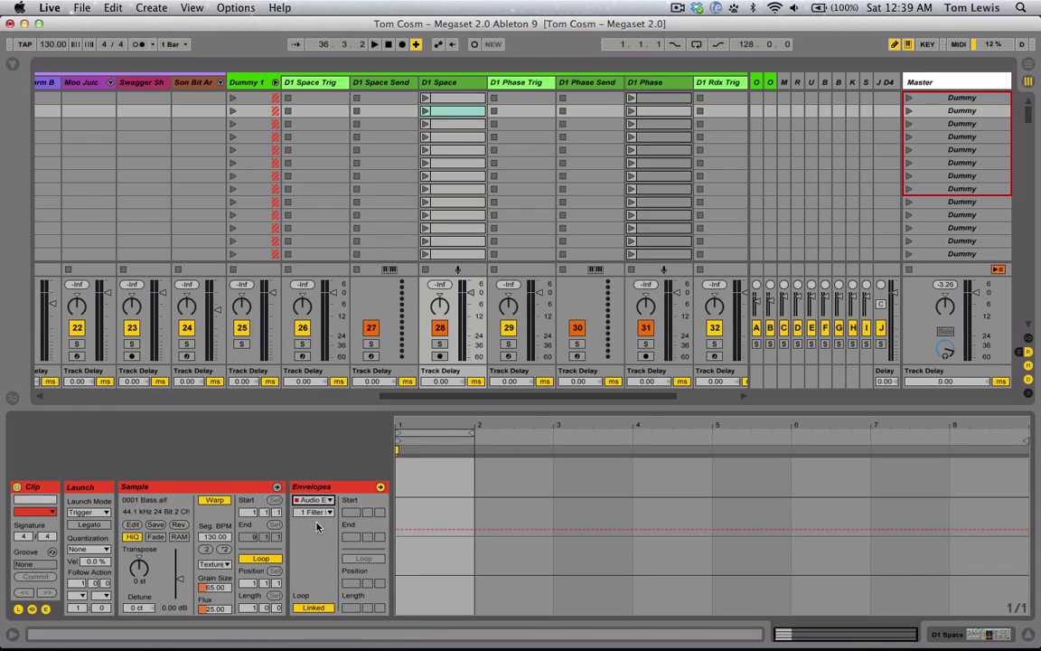
left_click(316, 511)
left_click(322, 533)
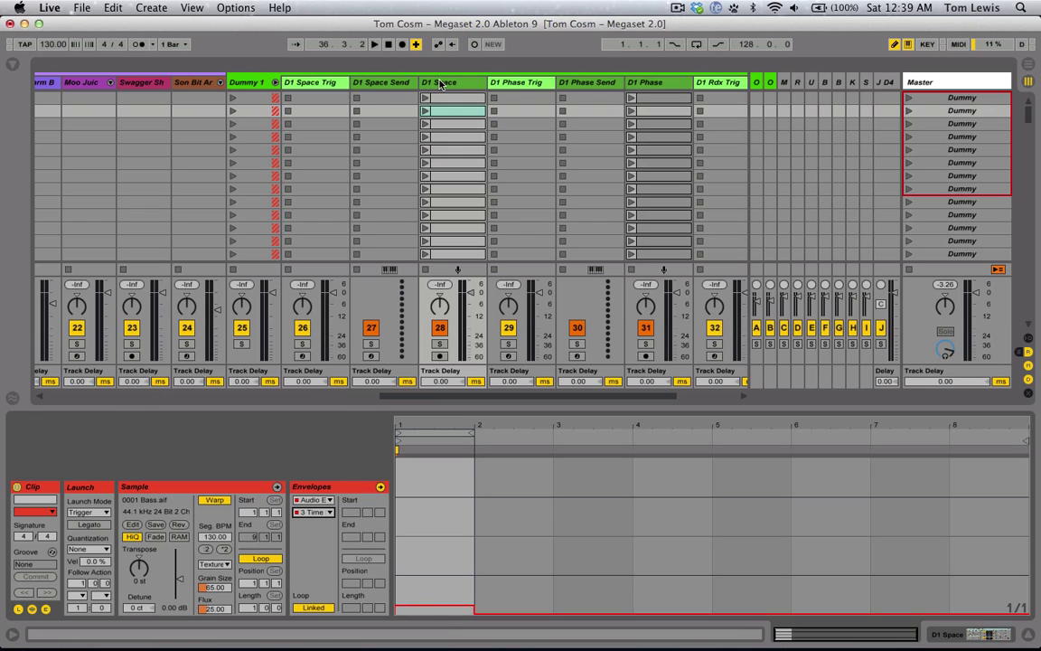
- Show the D1 Space devices and launch the track's dummy clips one after another, from the second to the tenth slot
left_click(457, 84)
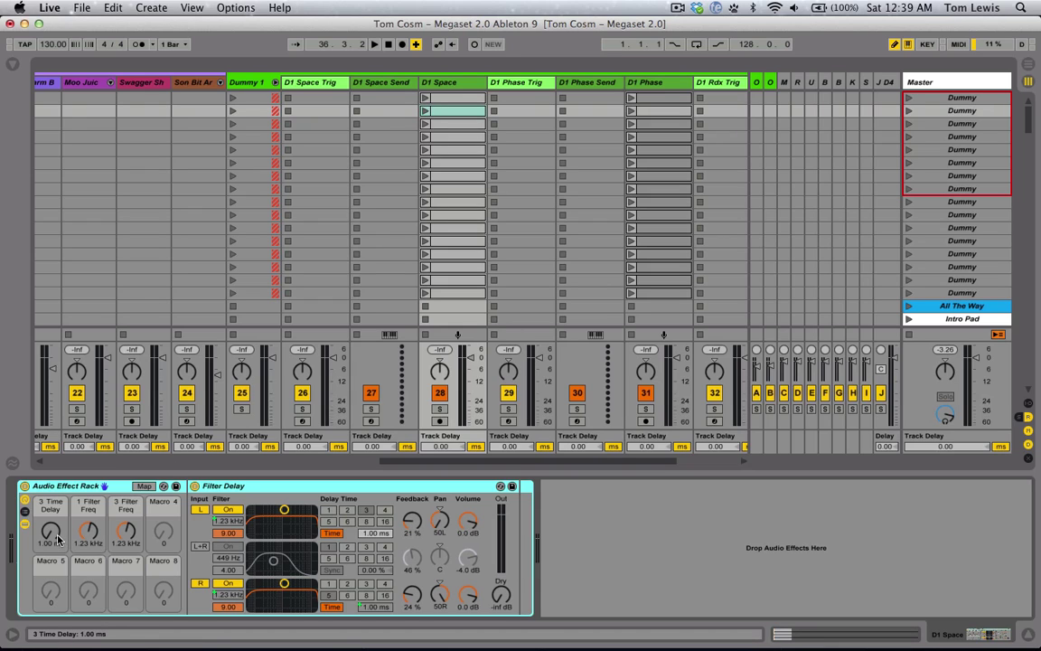
left_click(427, 114)
left_click(426, 124)
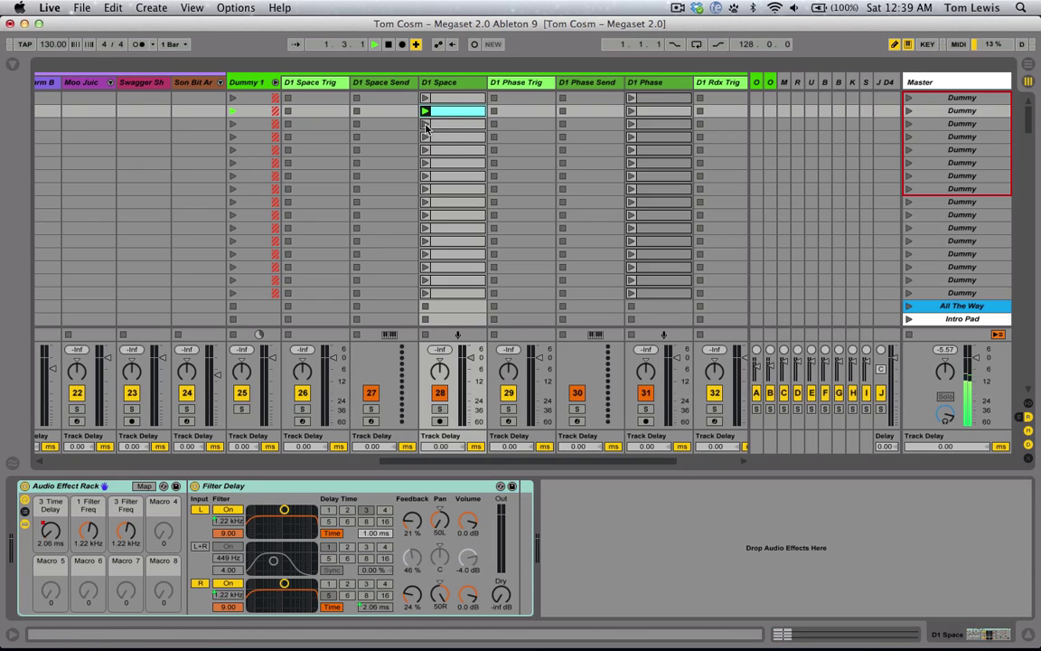
left_click(427, 137)
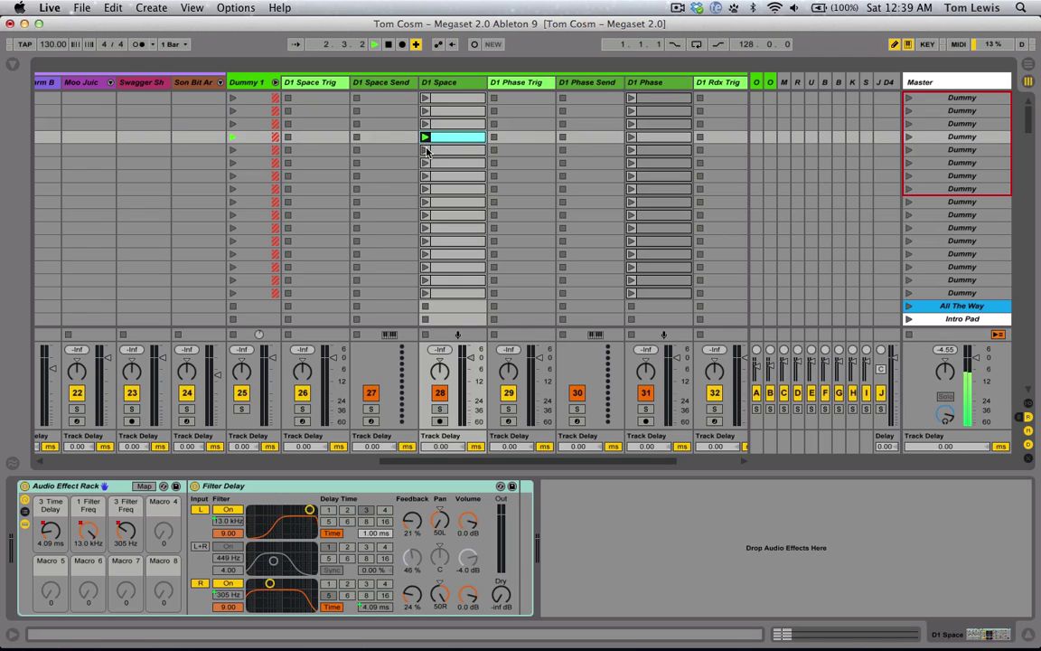
left_click(427, 150)
left_click(427, 162)
left_click(426, 175)
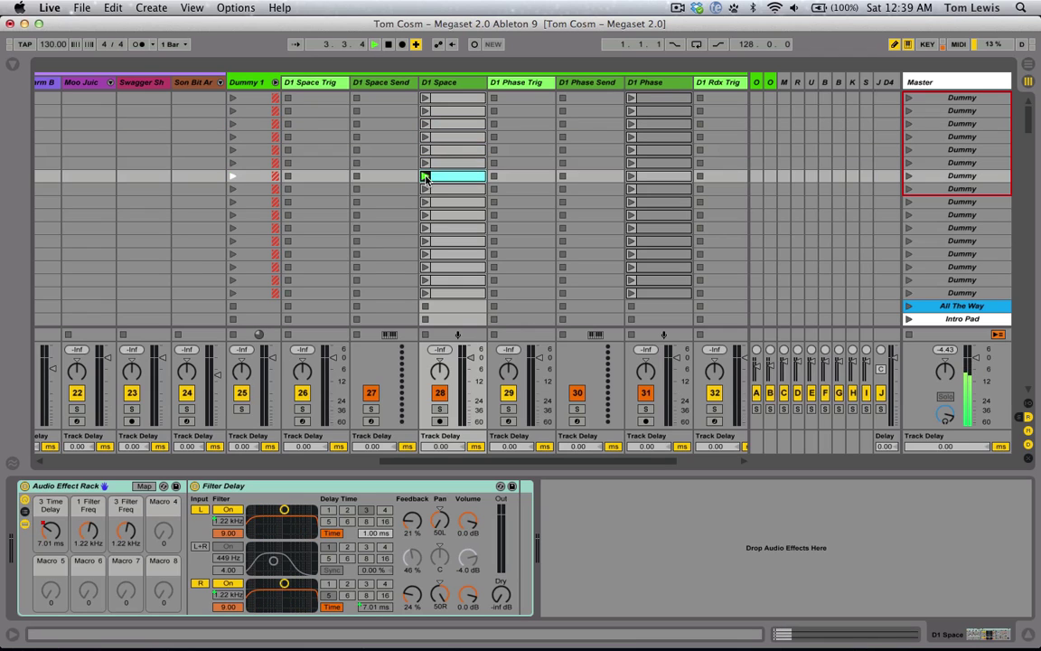
left_click(426, 188)
left_click(426, 202)
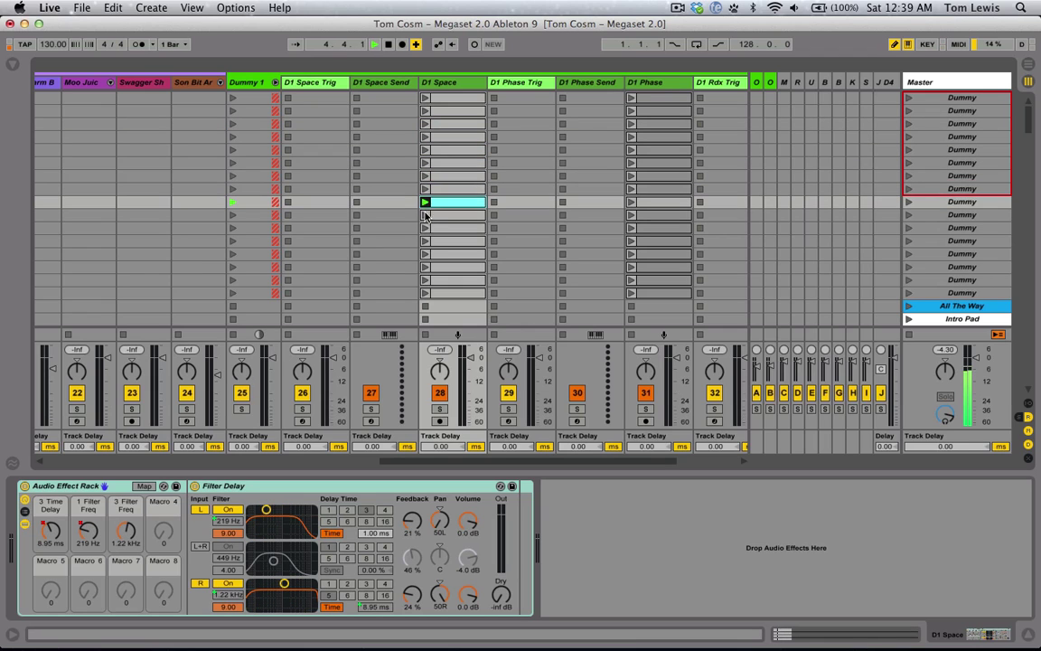
left_click(425, 215)
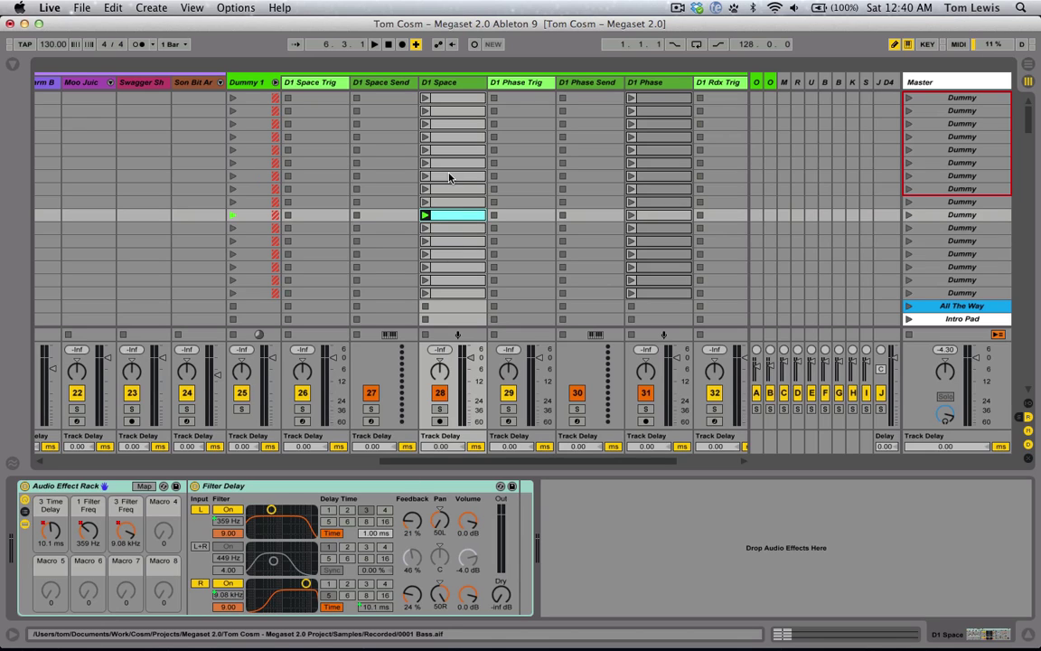
- Launch the Main Drop scene containing the song A clips
scroll(408, 273, "left", 15)
scroll(408, 273, "down", 10)
scroll(408, 273, "down", 10)
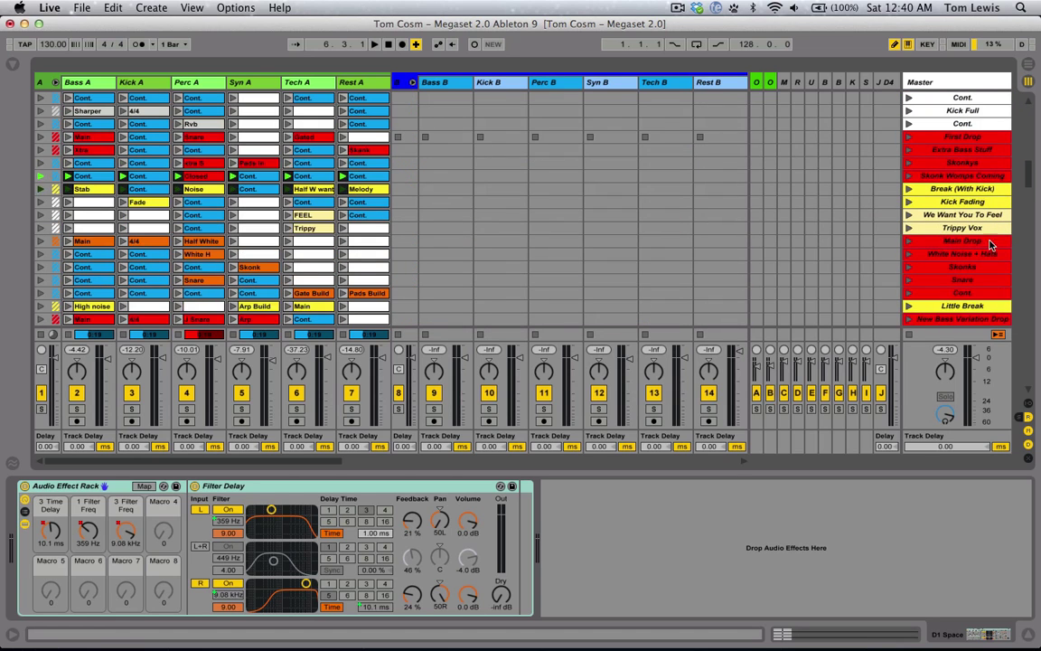
left_click(988, 242)
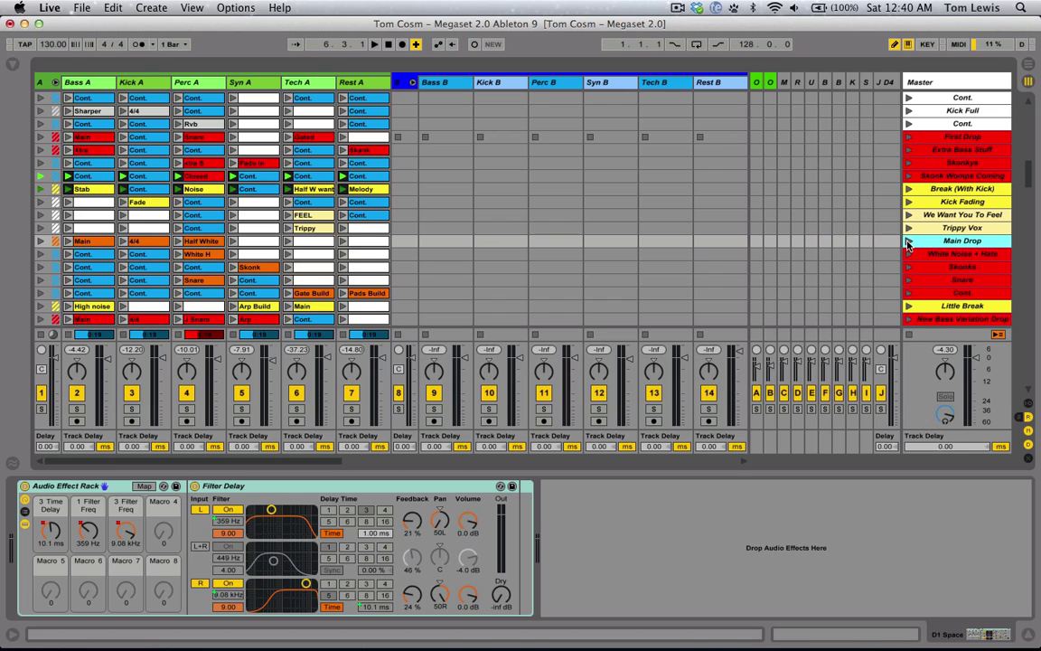
left_click(908, 241)
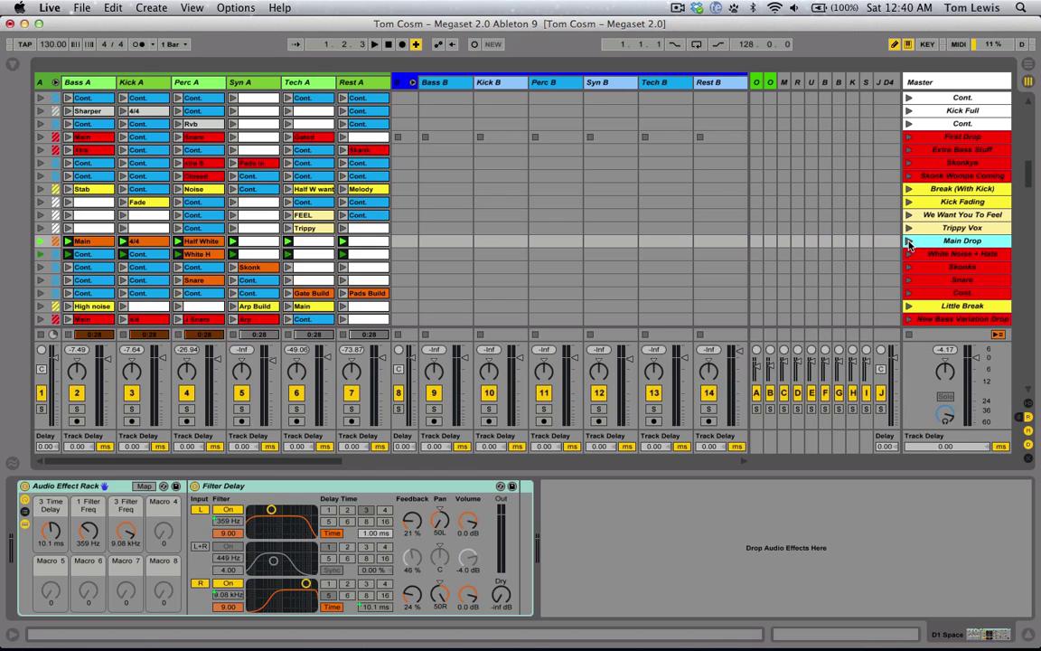
left_click(908, 241)
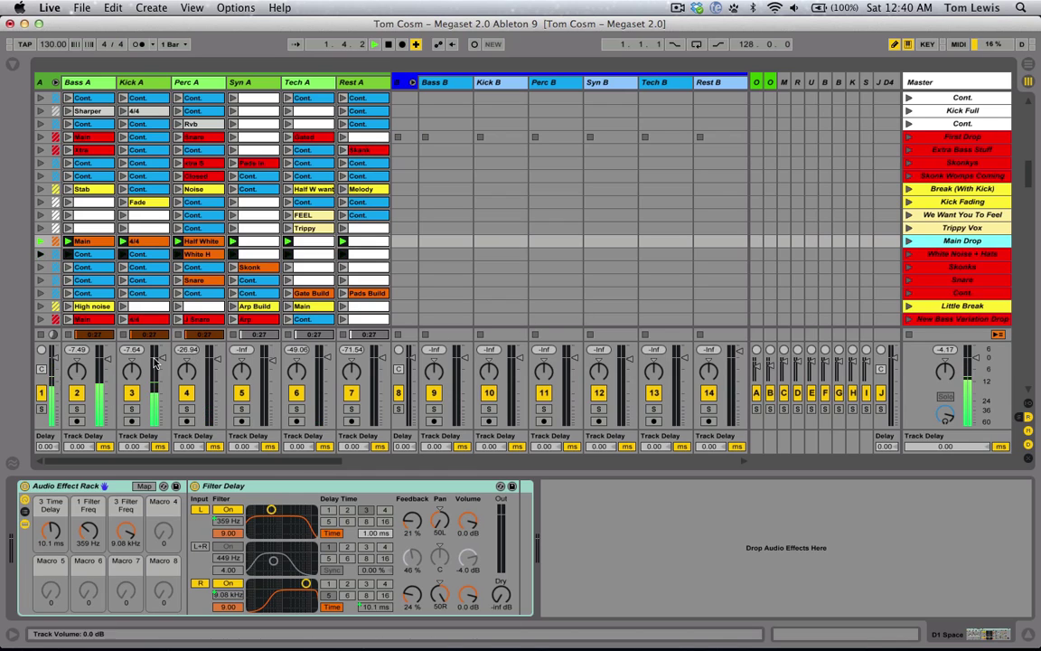
- Show the sends, turn up send C on the Bass A track, and widen the return track C column
key("super+alt+s")
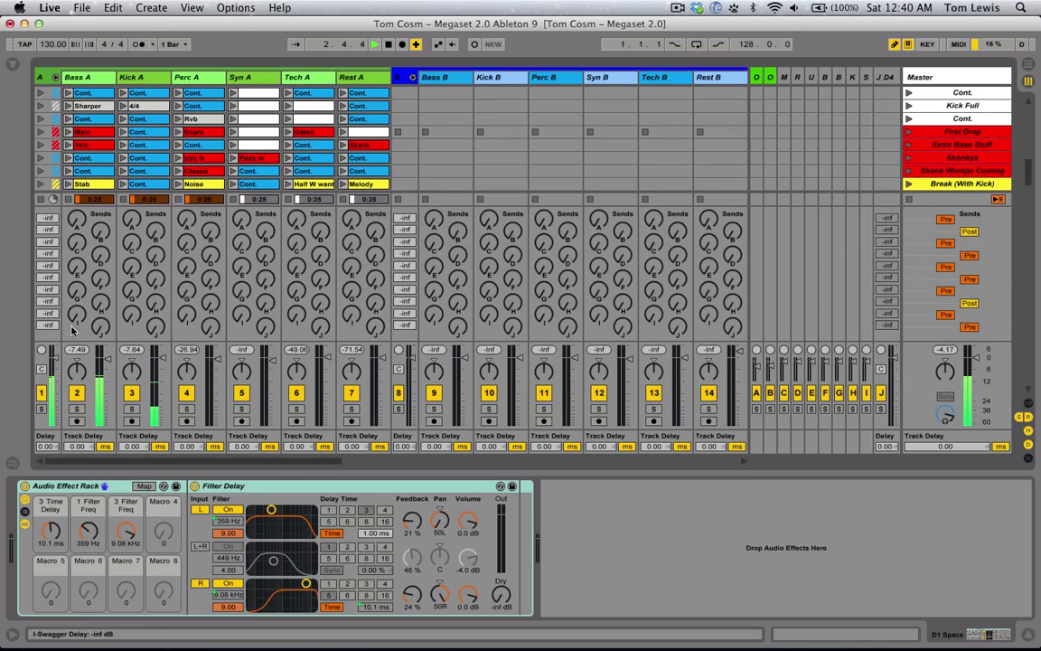
left_click_drag(74, 242, 74, 226)
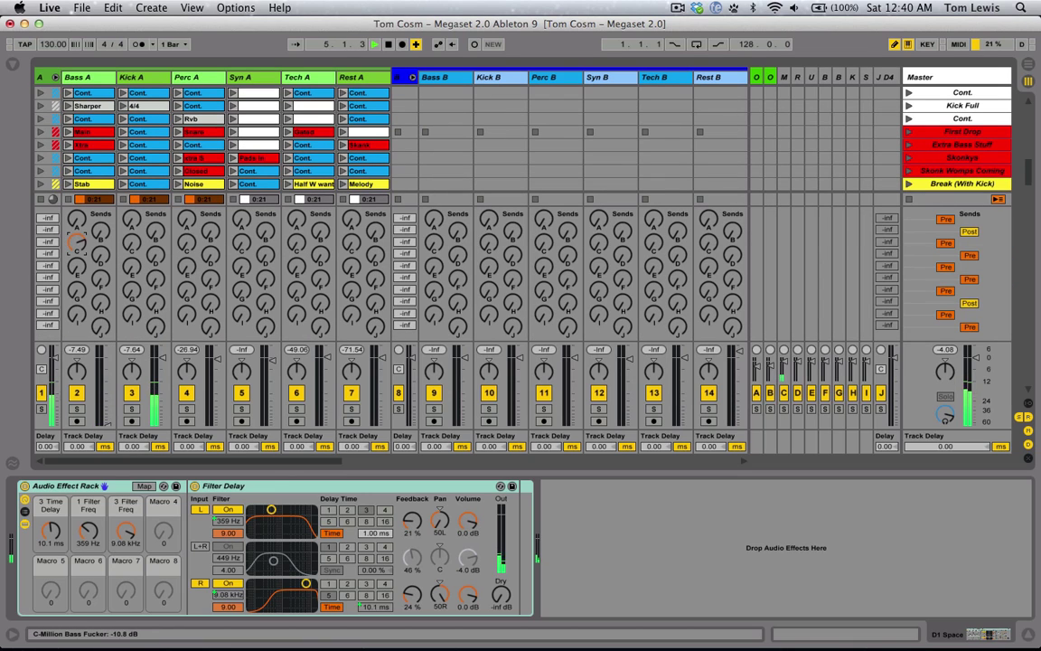
left_click(782, 77)
left_click_drag(777, 77, 728, 82)
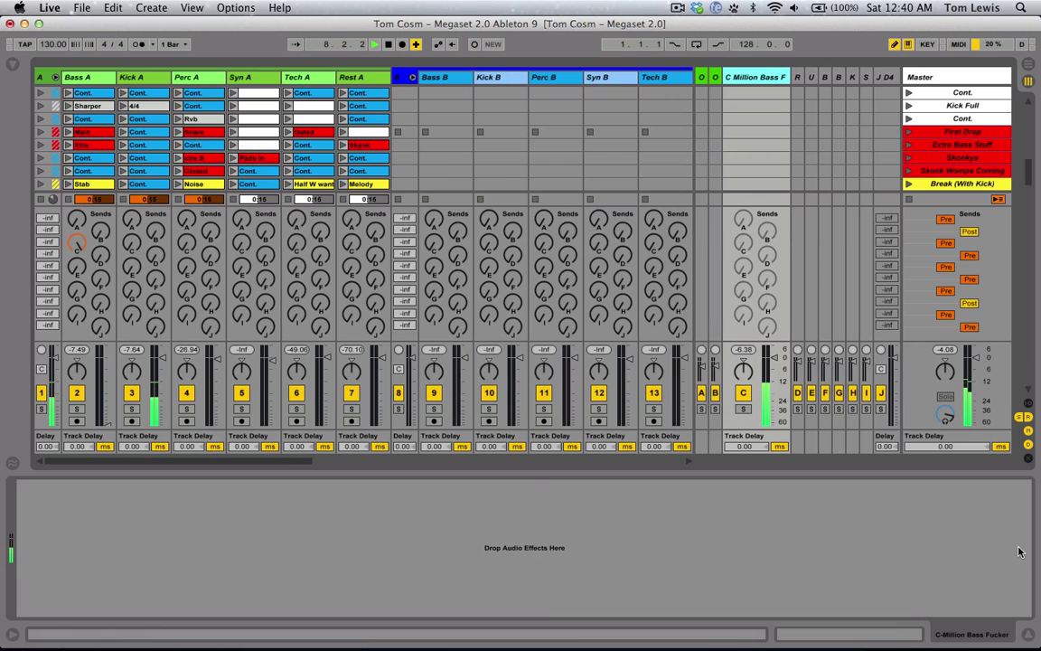
- Show the input/output routing and check the signal path from return track C into the D1 Space track
key("super+alt+i")
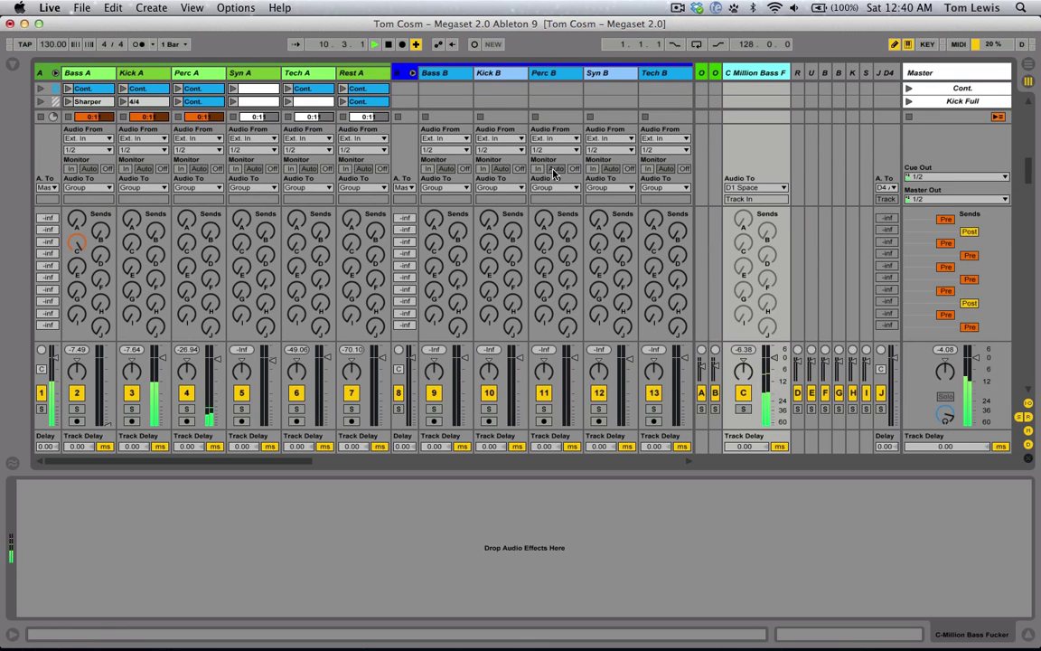
scroll(455, 190, "right", 10)
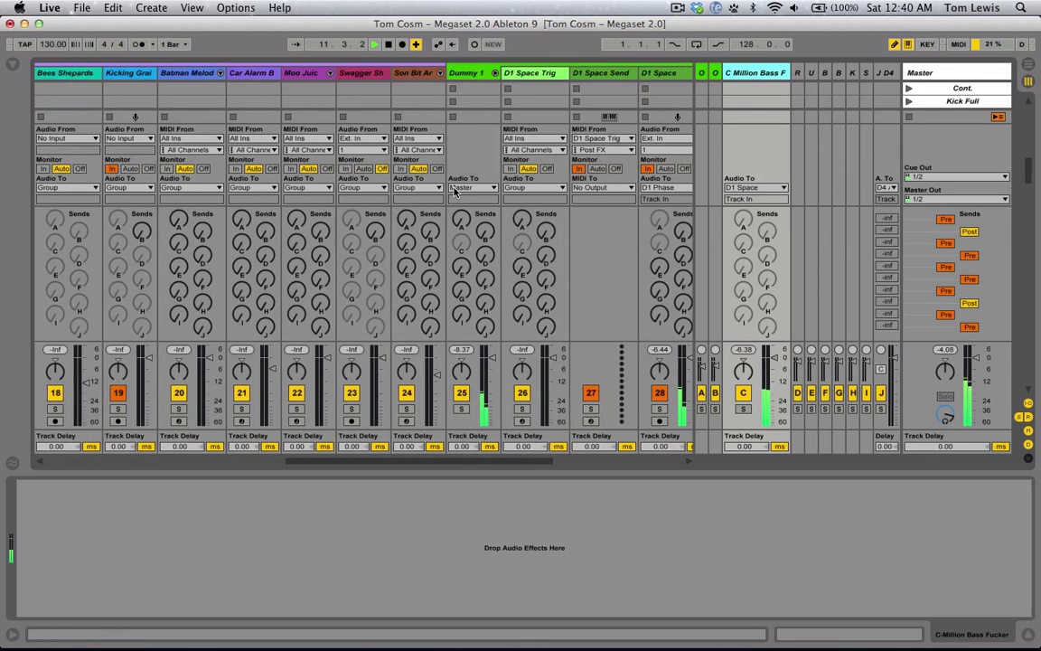
scroll(455, 190, "right", 5)
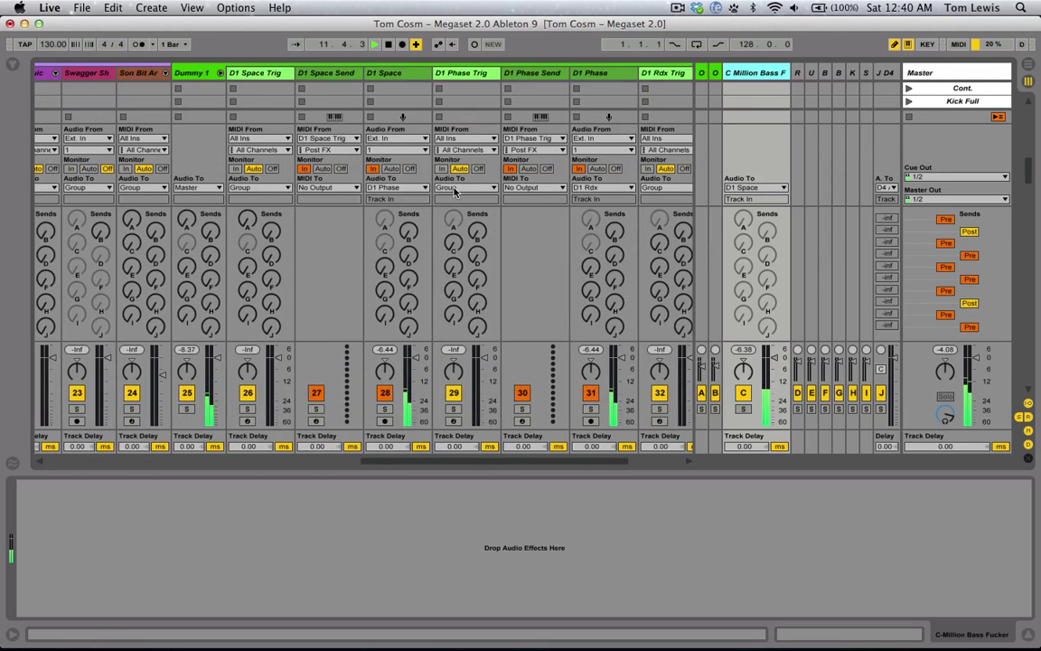
left_click(398, 72)
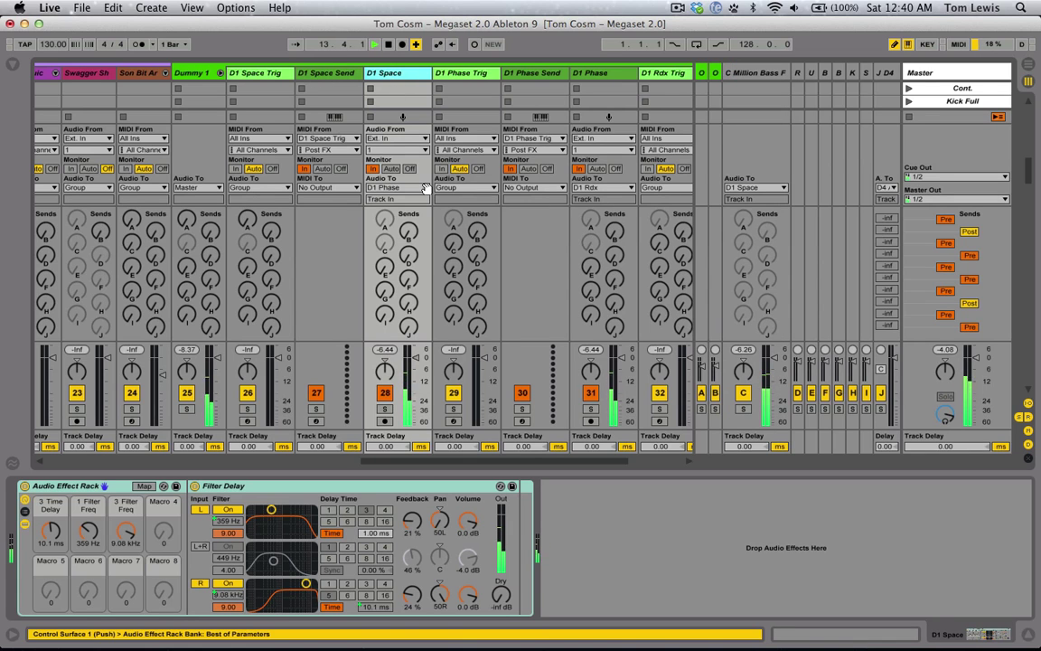
- Hide the routing and sends sections, and launch the first and third dummy clips on the D1 Space track
key("super+alt+i")
key("super+alt+s")
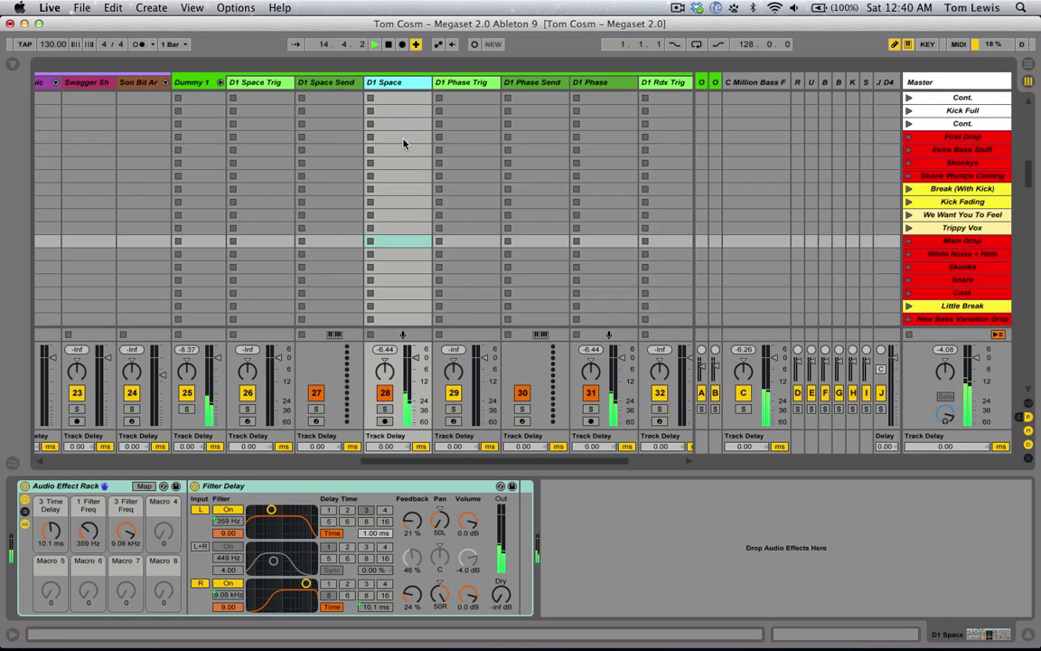
scroll(403, 143, "up", 10)
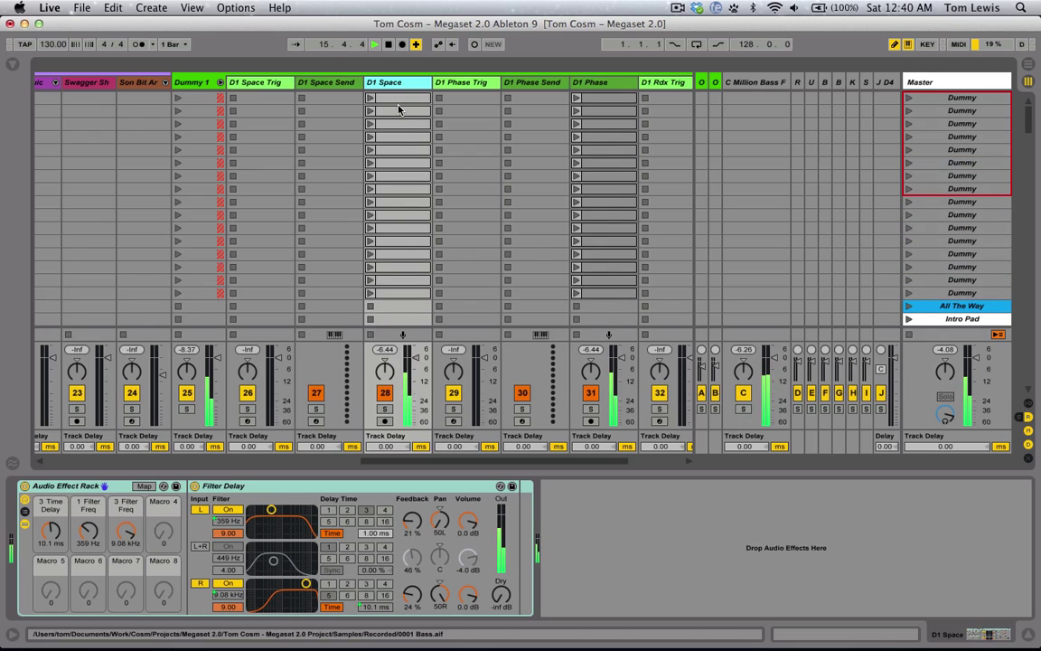
left_click(391, 99)
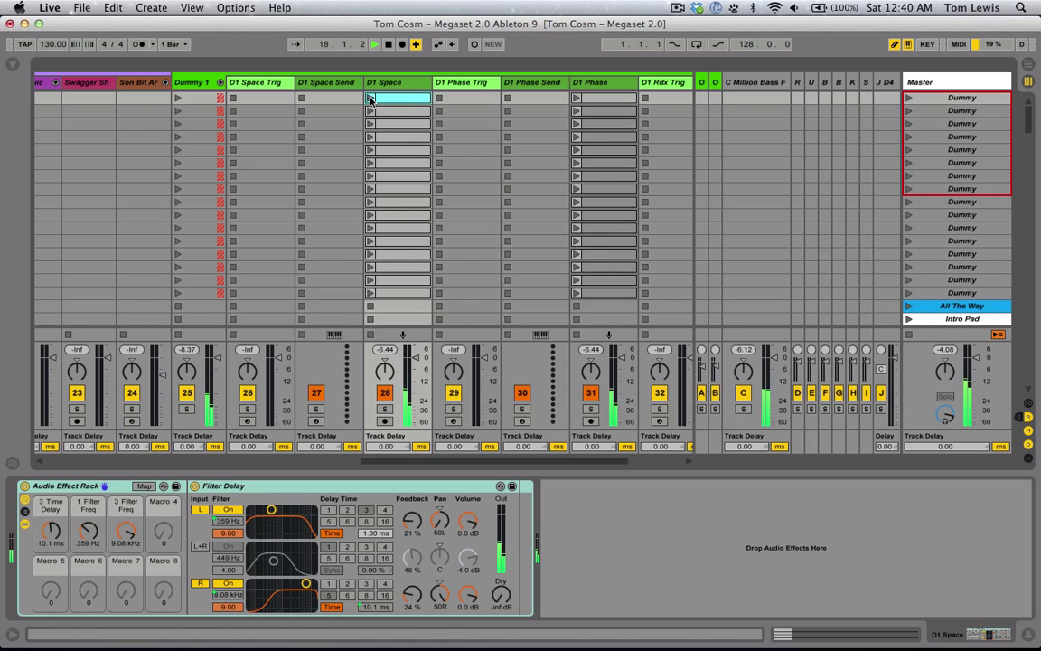
left_click(369, 98)
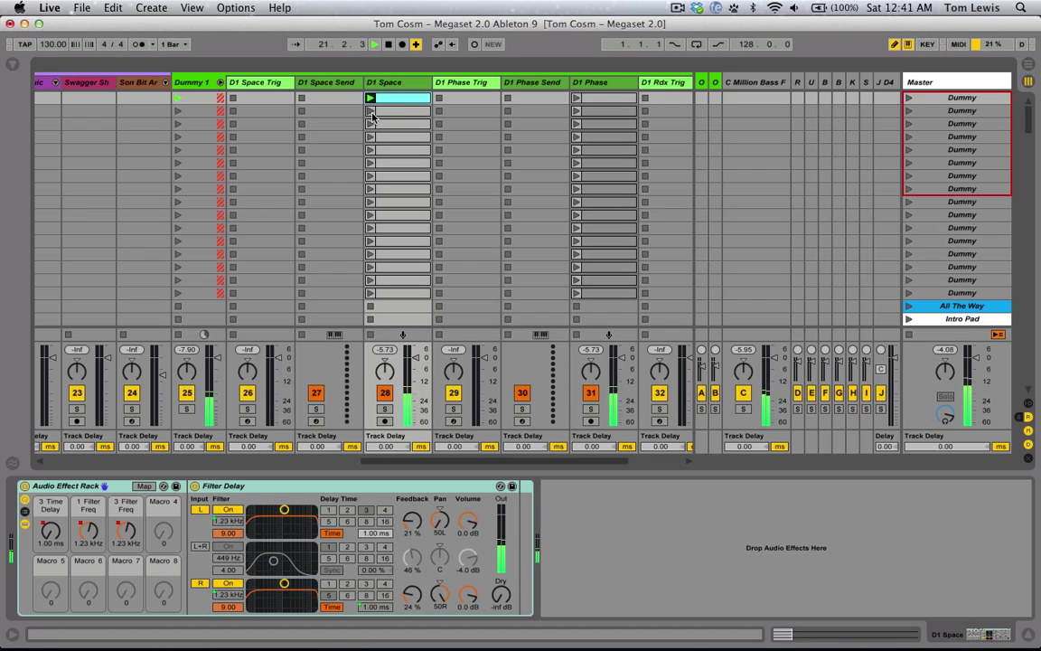
left_click(370, 124)
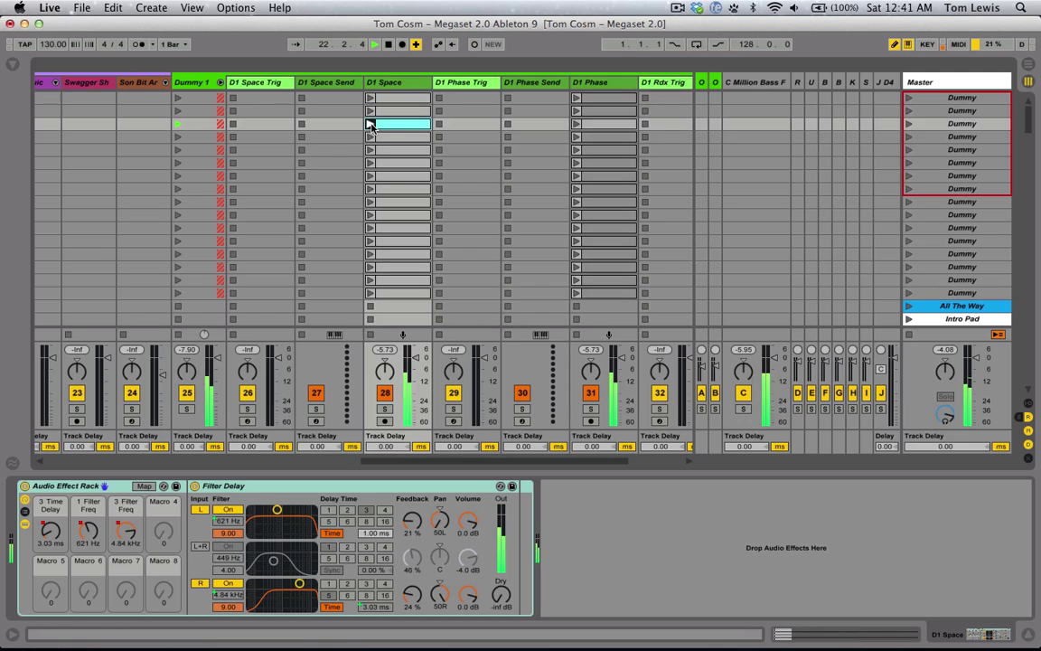
- Launch the seventh, twelfth and thirteenth dummy clips on the D1 Space track in turn
left_click(371, 175)
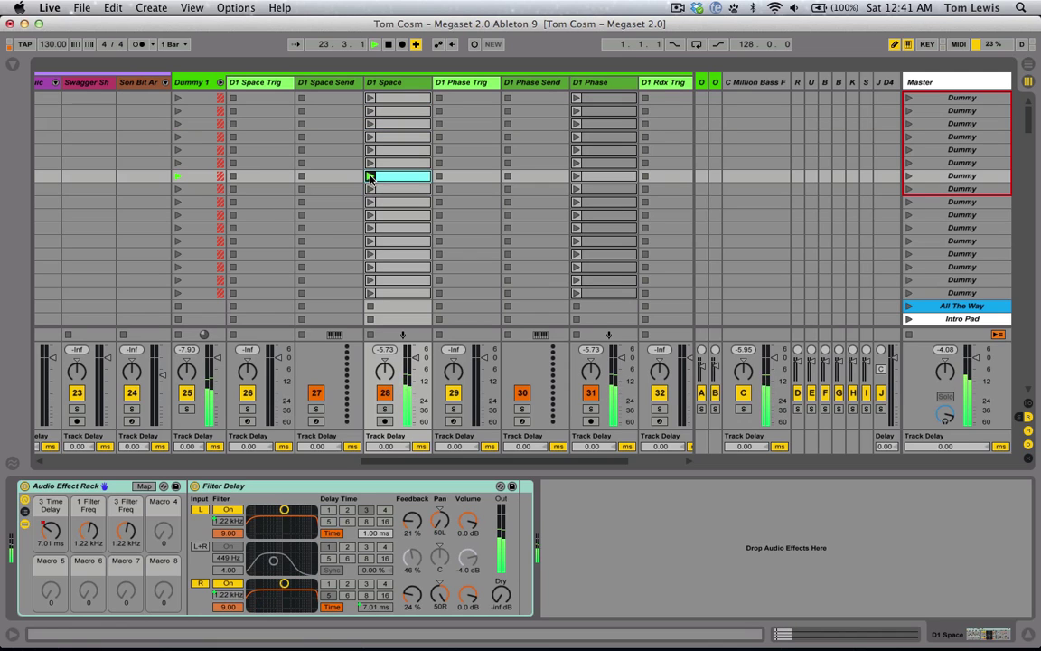
left_click(370, 241)
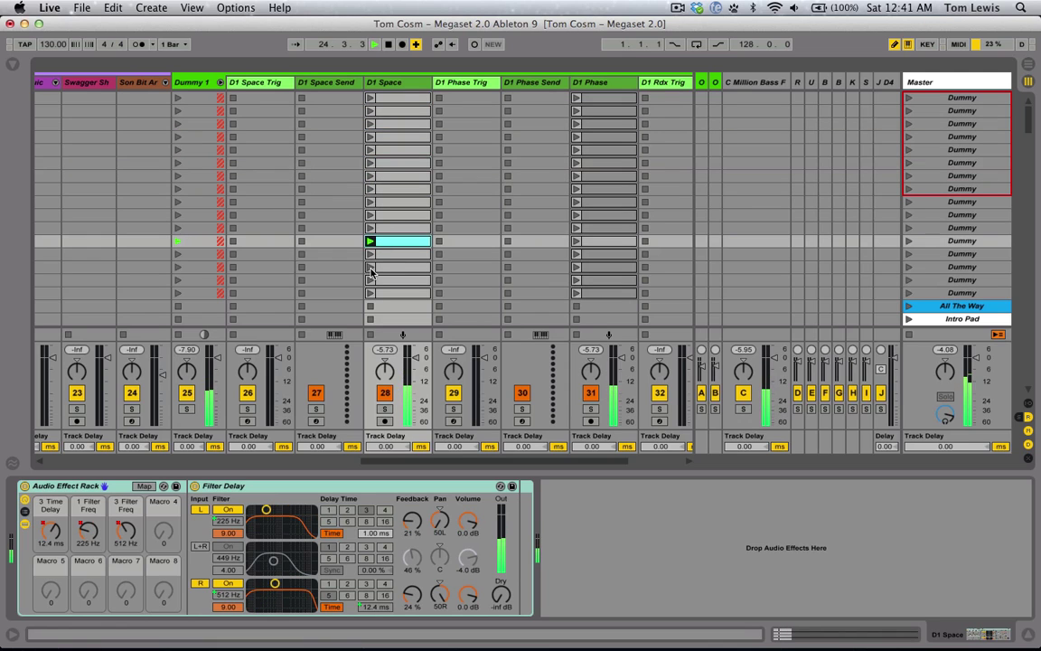
left_click(370, 253)
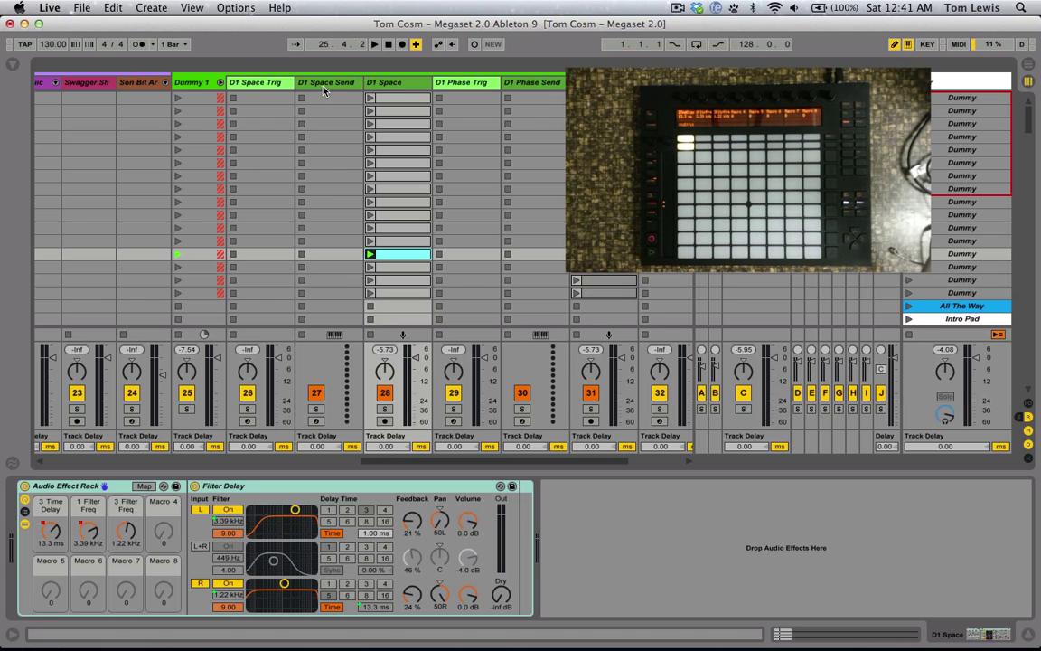
- Inspect the Drum Rack on the D1 Space Trig track and the Dr. Dummy device on the D1 Space Send track
left_click(249, 89)
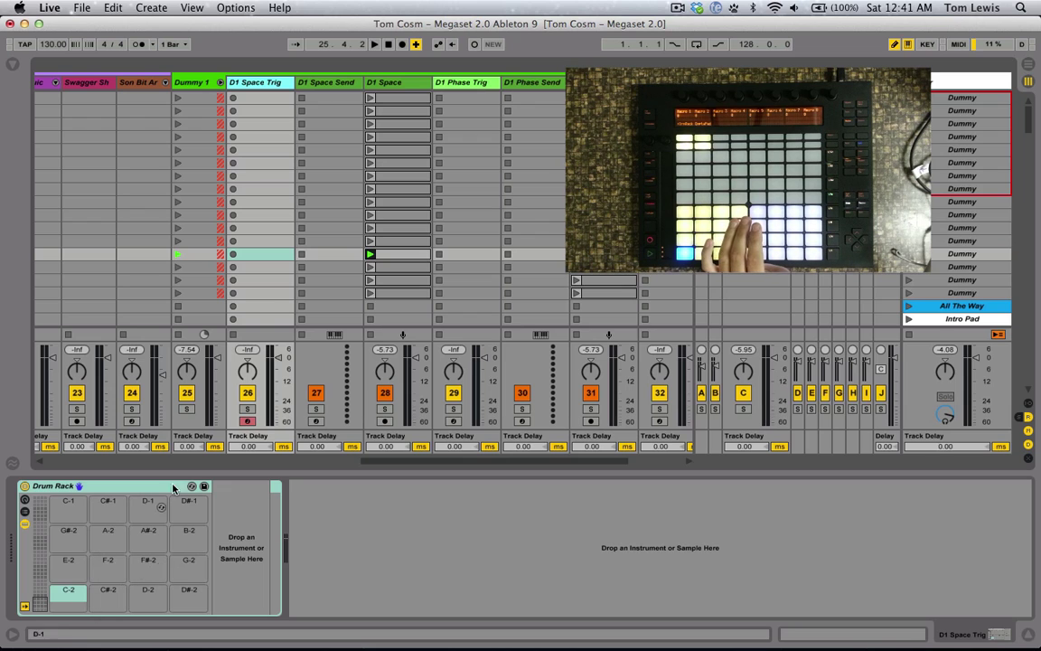
left_click(323, 84)
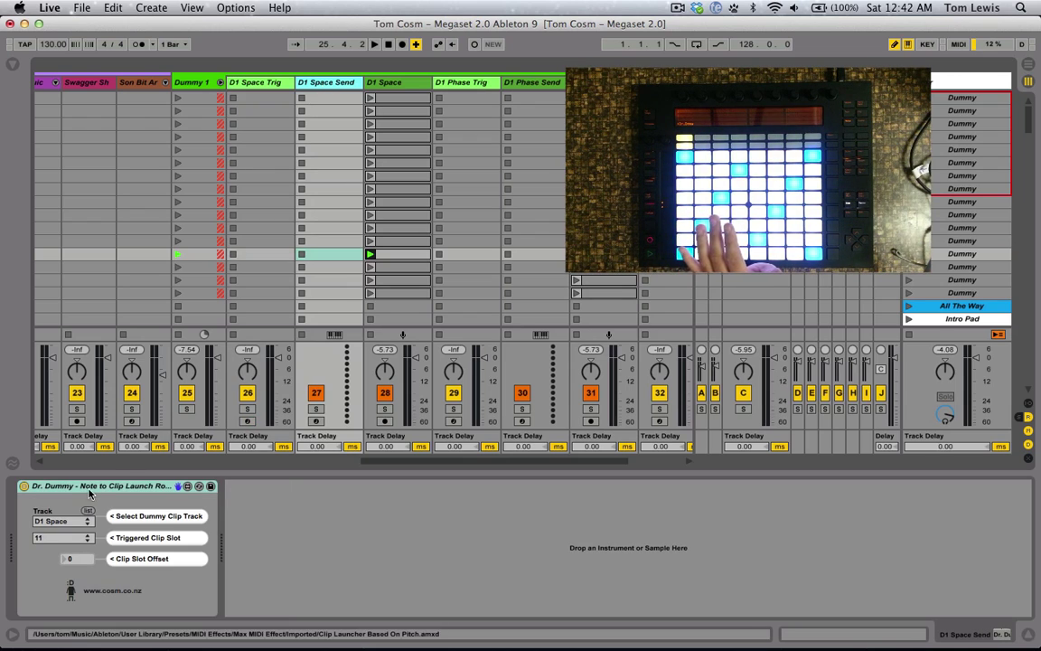
left_click(134, 489)
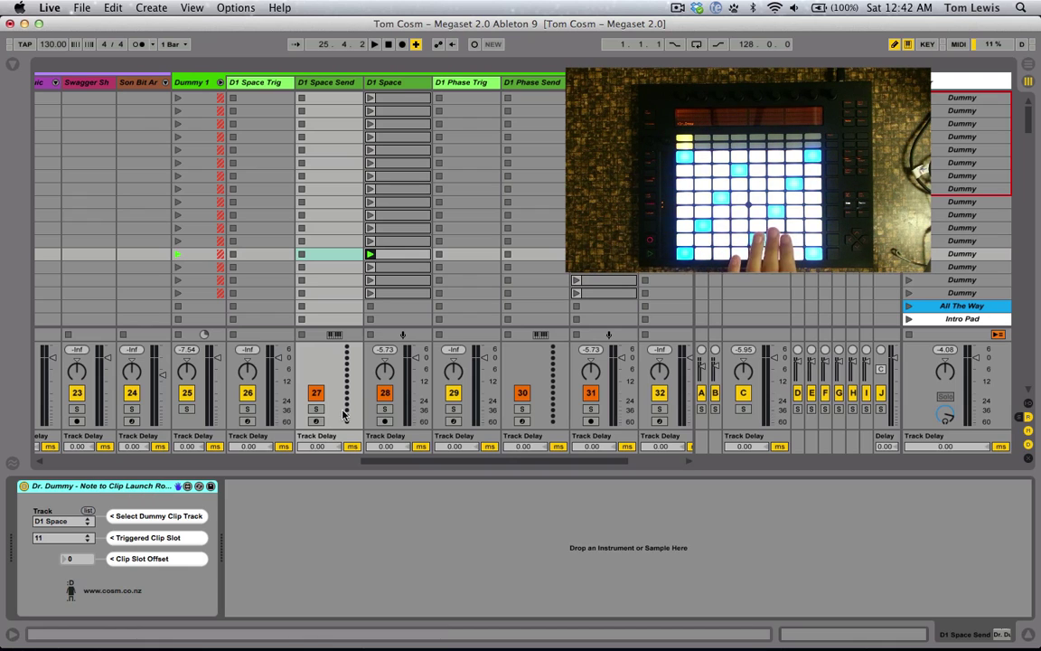
- Show the input/output routing and compare how D1 Space Trig's pads feed MIDI into D1 Space Send's Dr. Dummy device
key("super+alt+i")
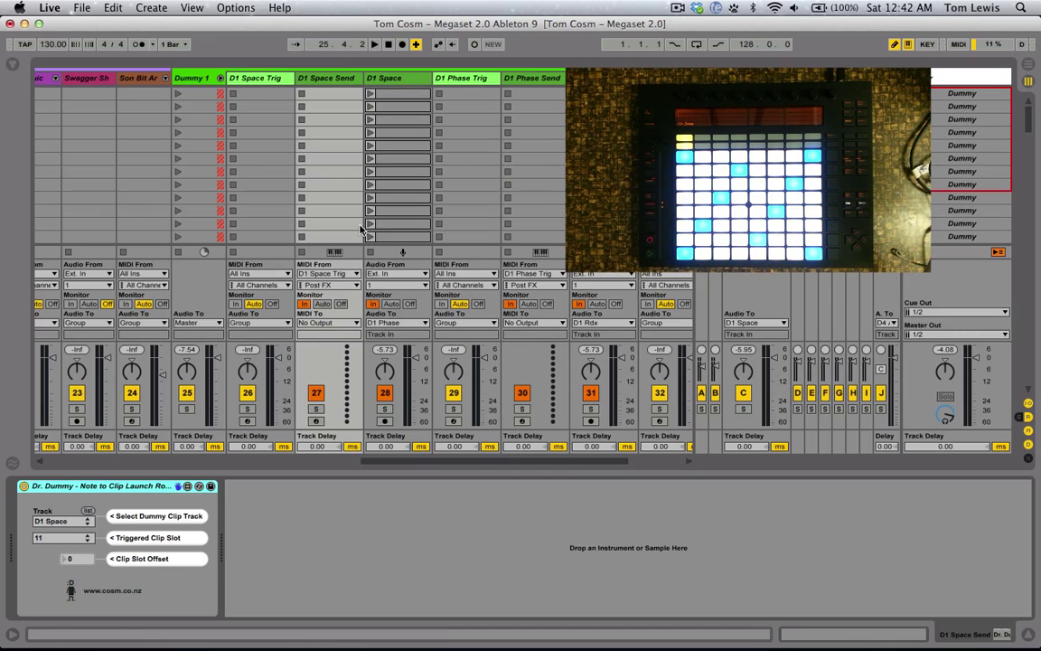
left_click(328, 80)
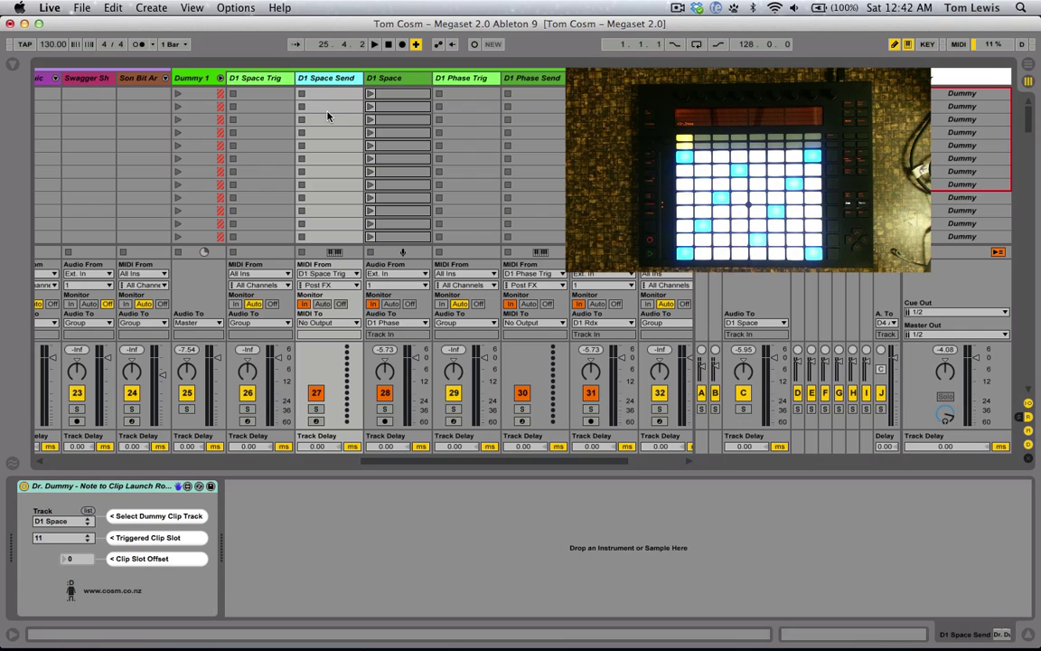
left_click(266, 79)
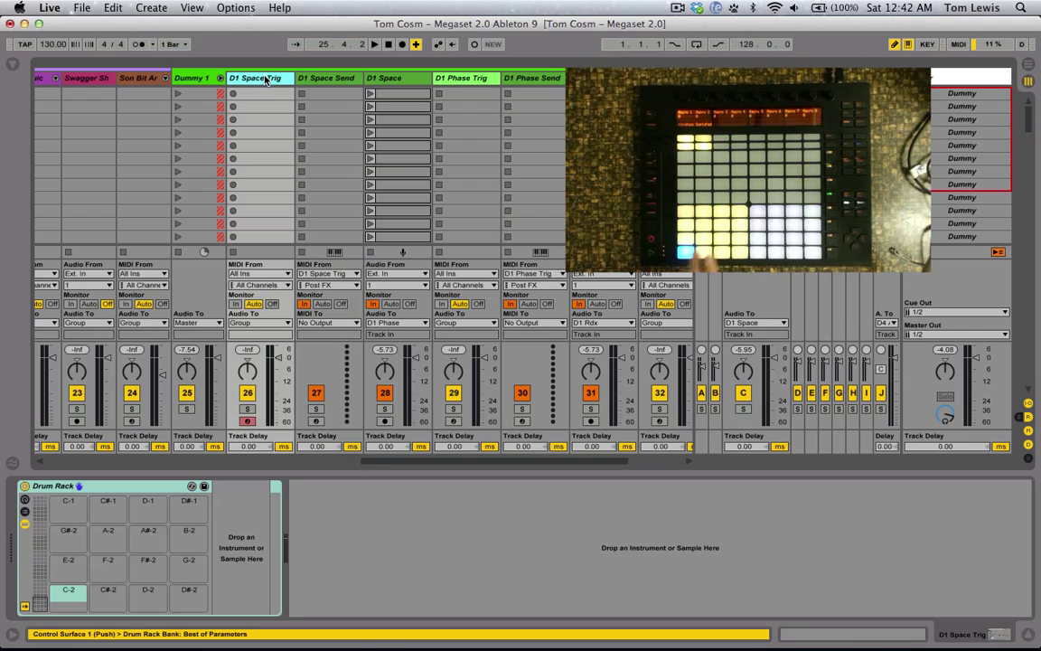
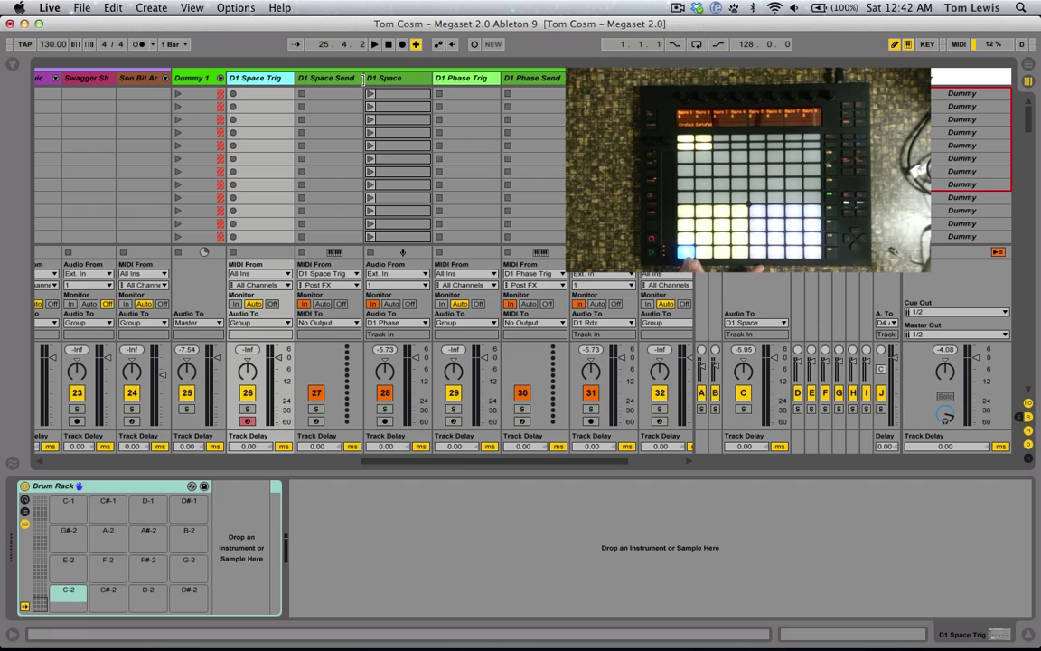
left_click(334, 79)
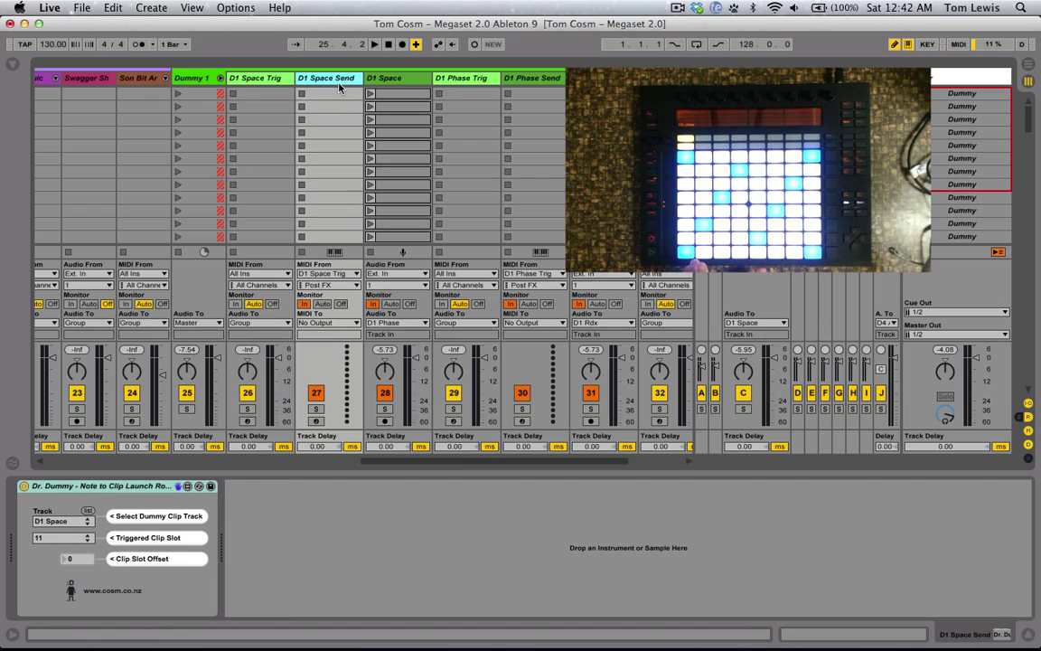
left_click(253, 78)
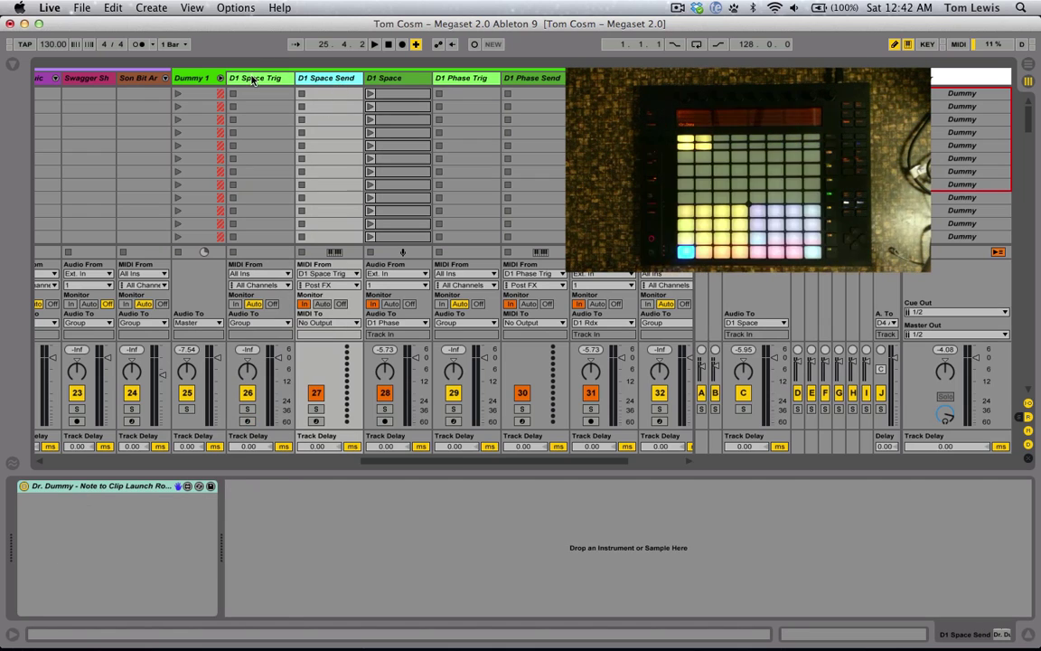
left_click(312, 79)
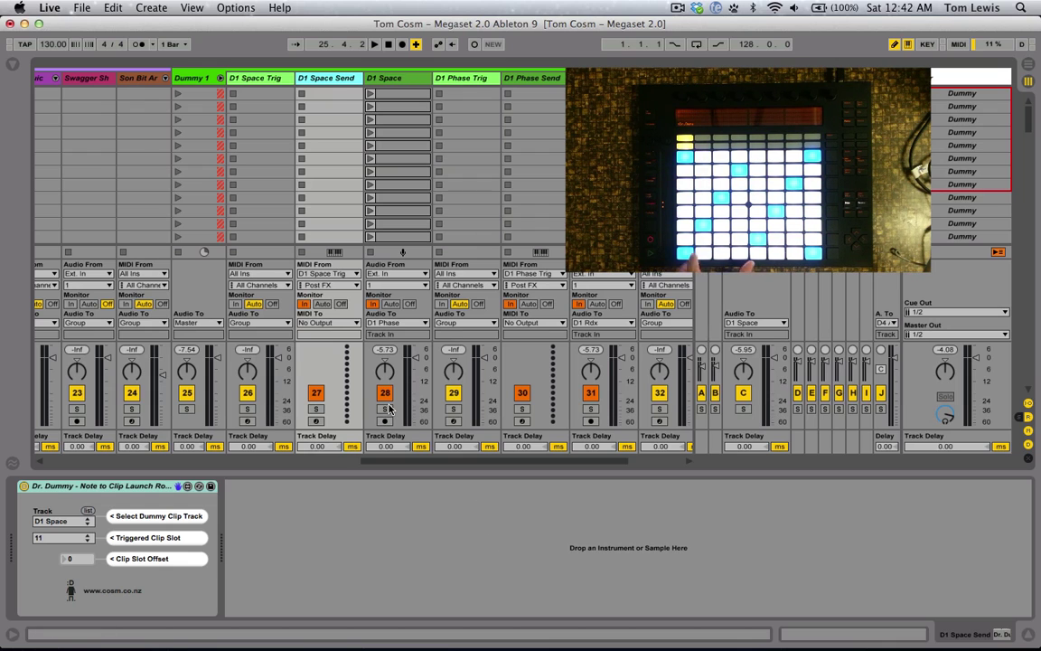
left_click(265, 79)
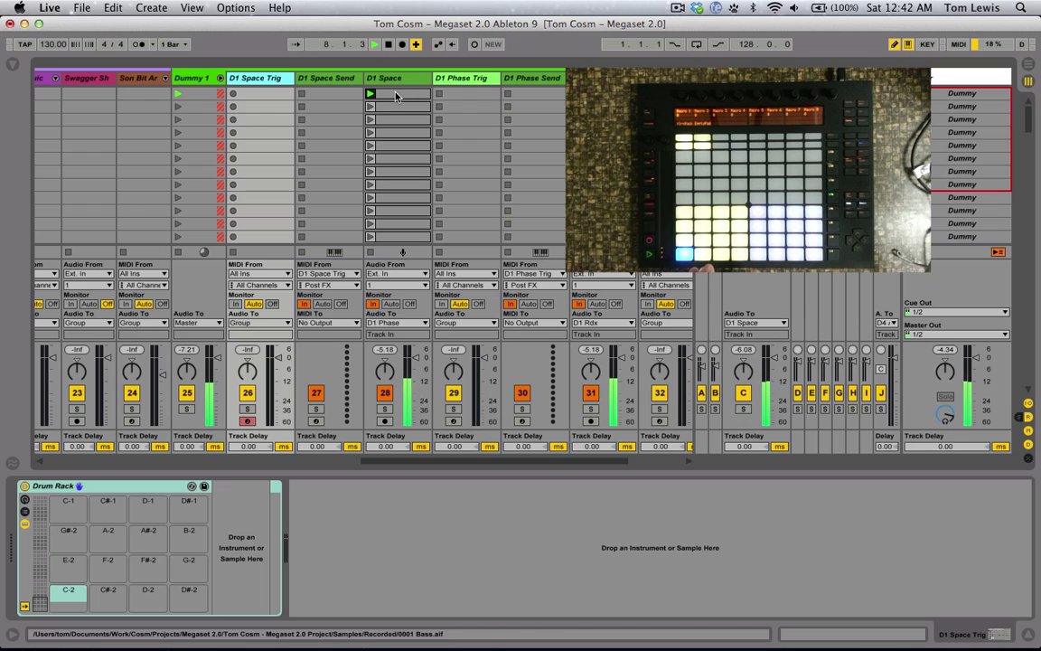
left_click(331, 78)
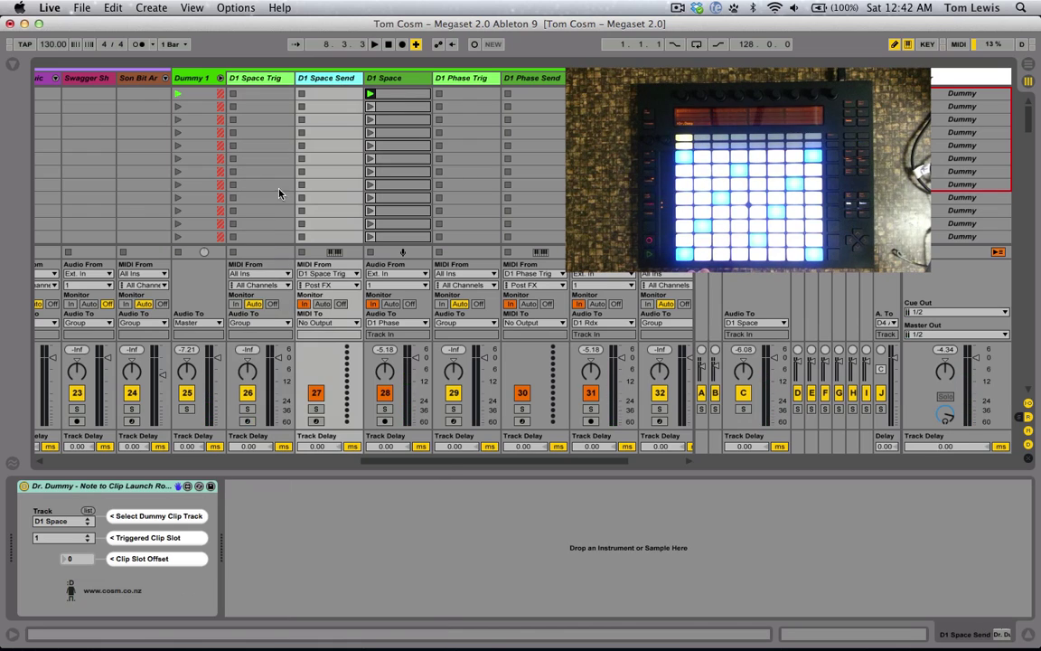
- Open the Dr. Dummy device in the Max editor and examine its notein, clip slot and track selector connections in patching view
left_click(187, 485)
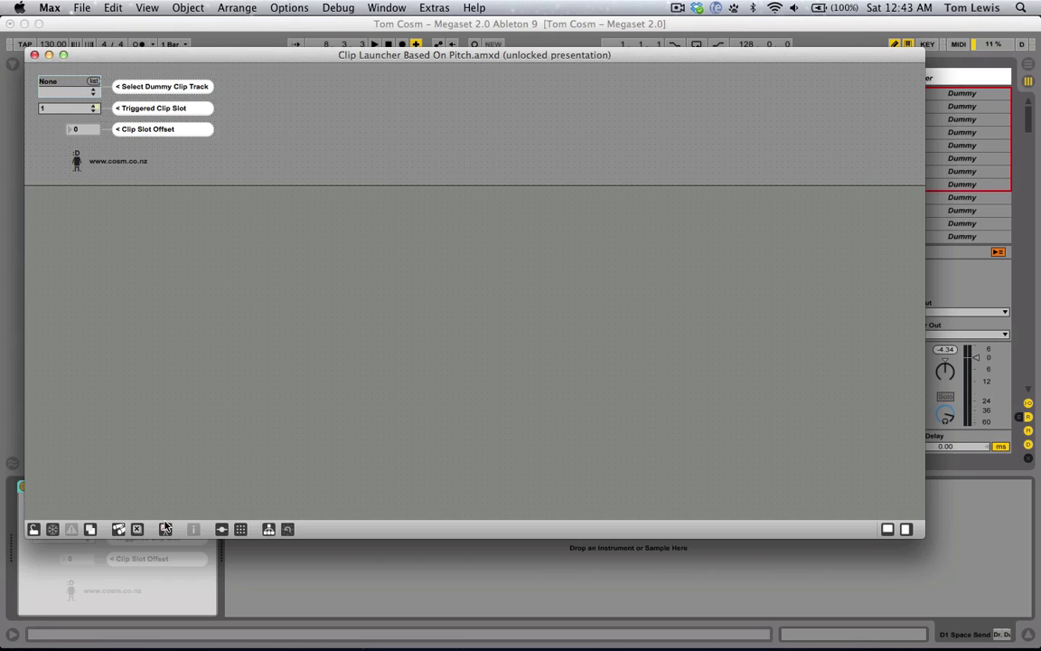
left_click(166, 528)
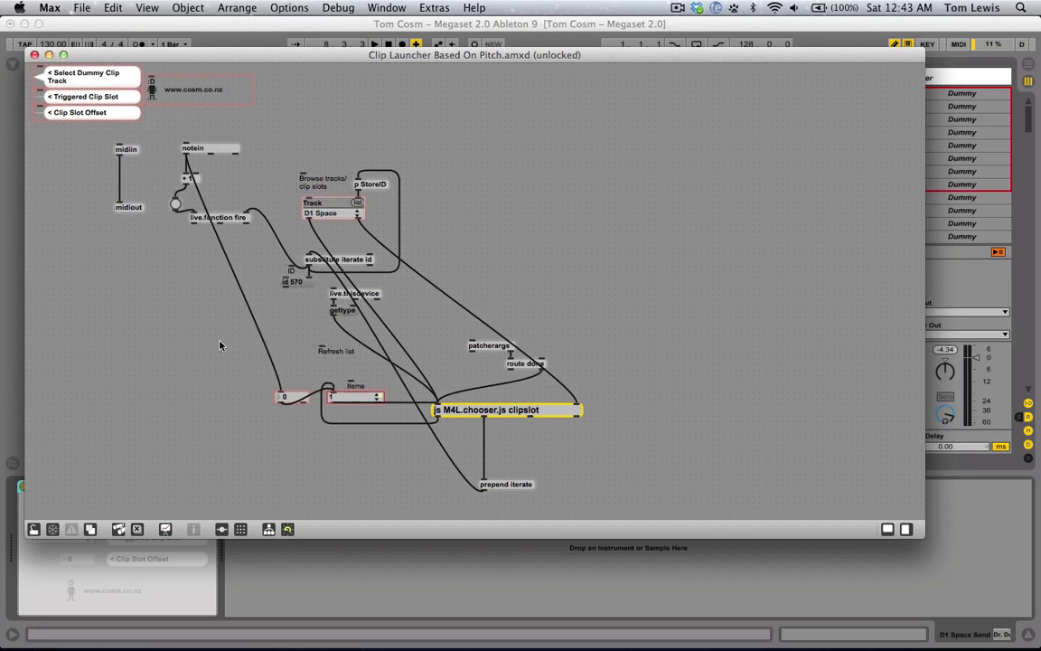
left_click(214, 151)
left_click_drag(183, 159, 282, 399)
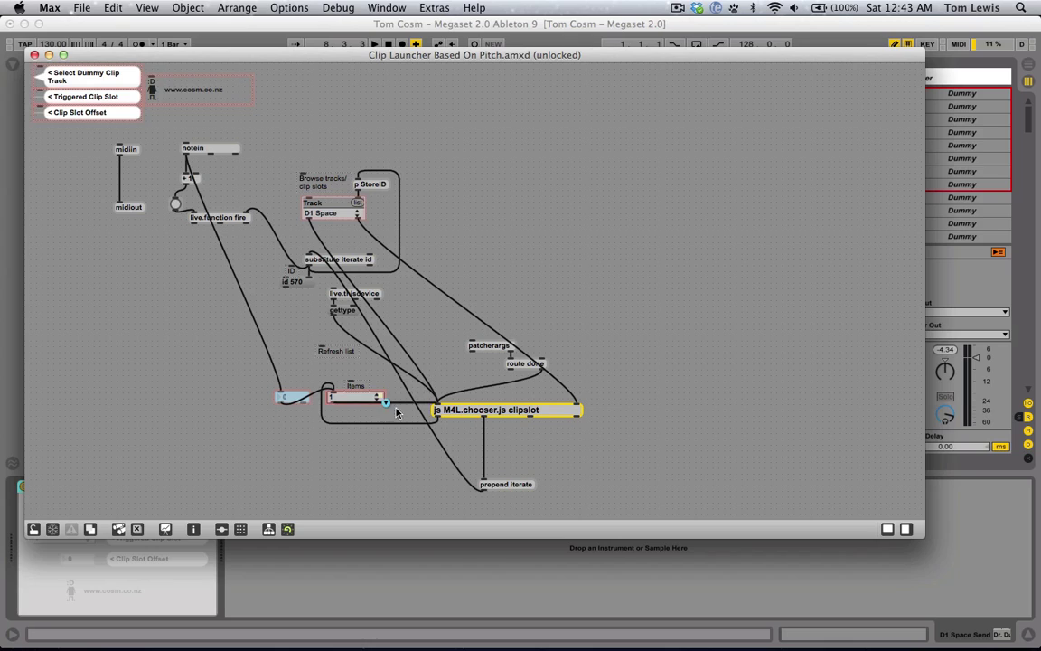
left_click(321, 209)
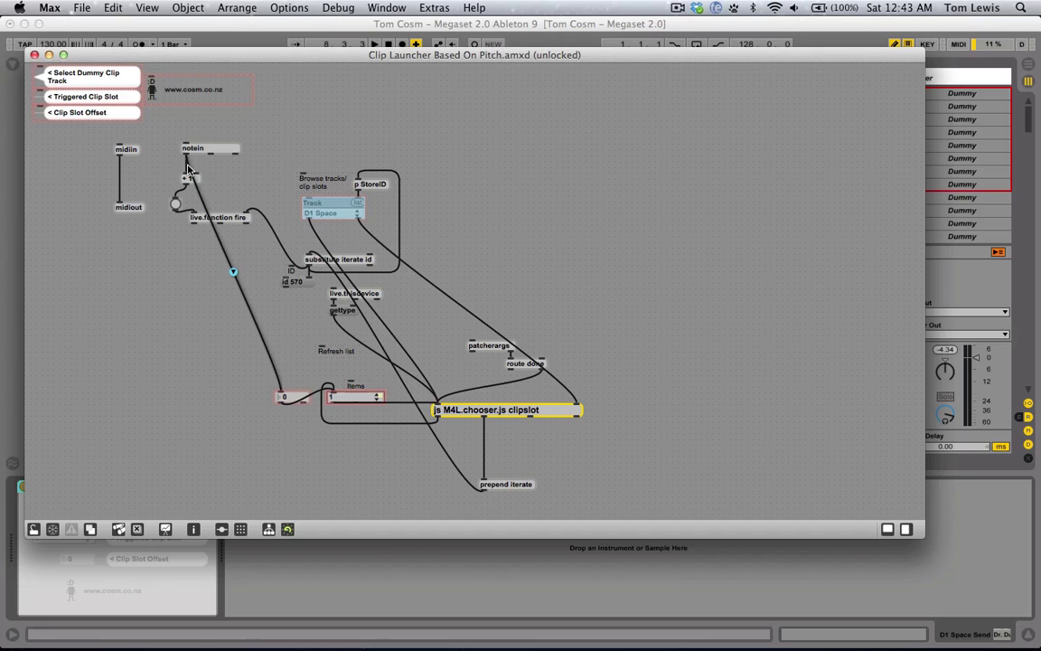
- Return the Clip Launcher Based On Pitch patch to presentation view and close the Max editor
left_click_drag(187, 180, 188, 161)
key("super+z")
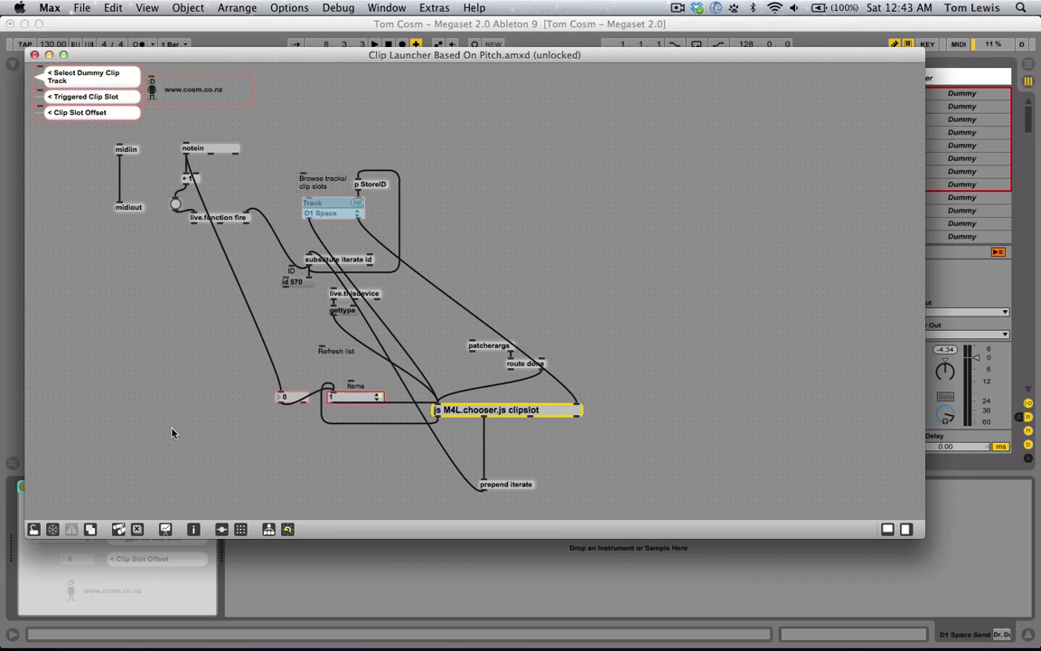
left_click(165, 530)
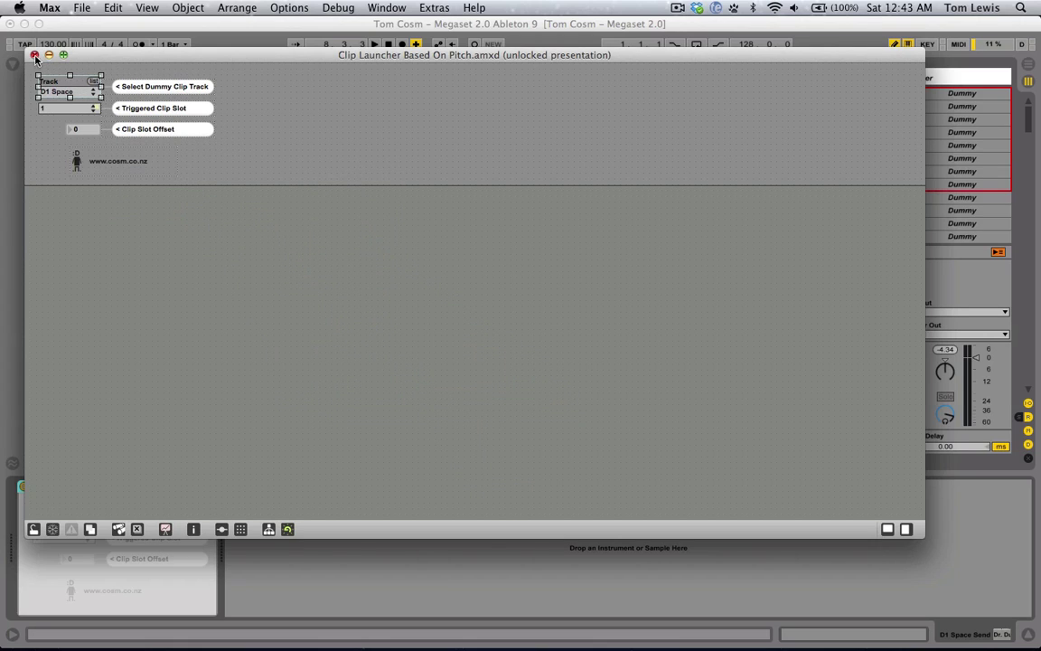
left_click(16, 94)
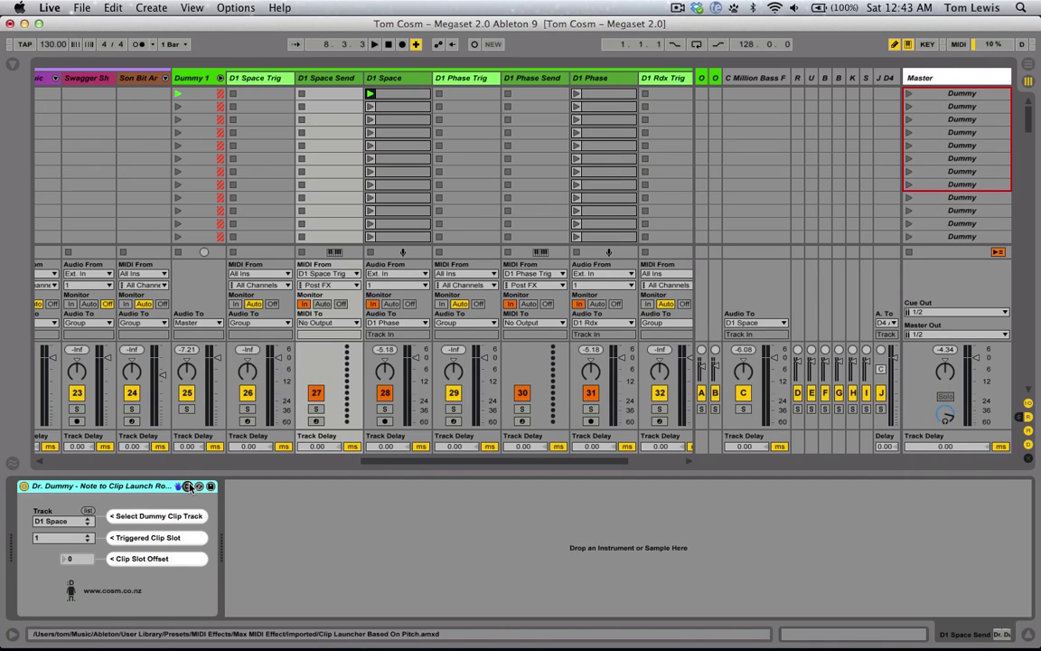
- Choose D1 Space as Dr. Dummy's dummy clip track and arm the D1 Space Trig track for MIDI input
left_click(78, 523)
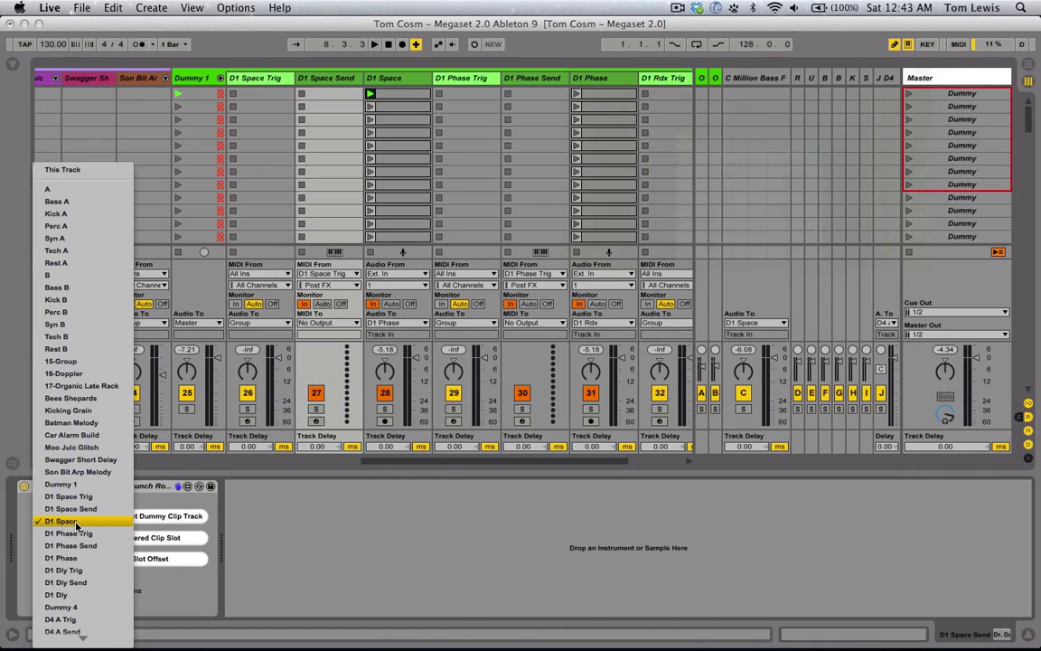
left_click(77, 524)
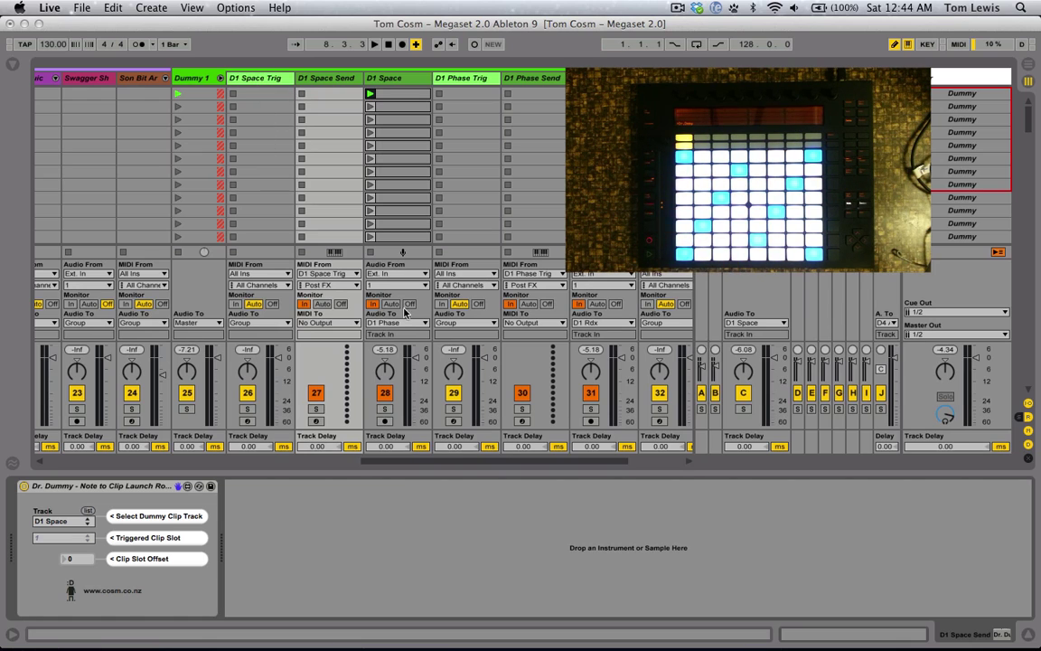
left_click(246, 421)
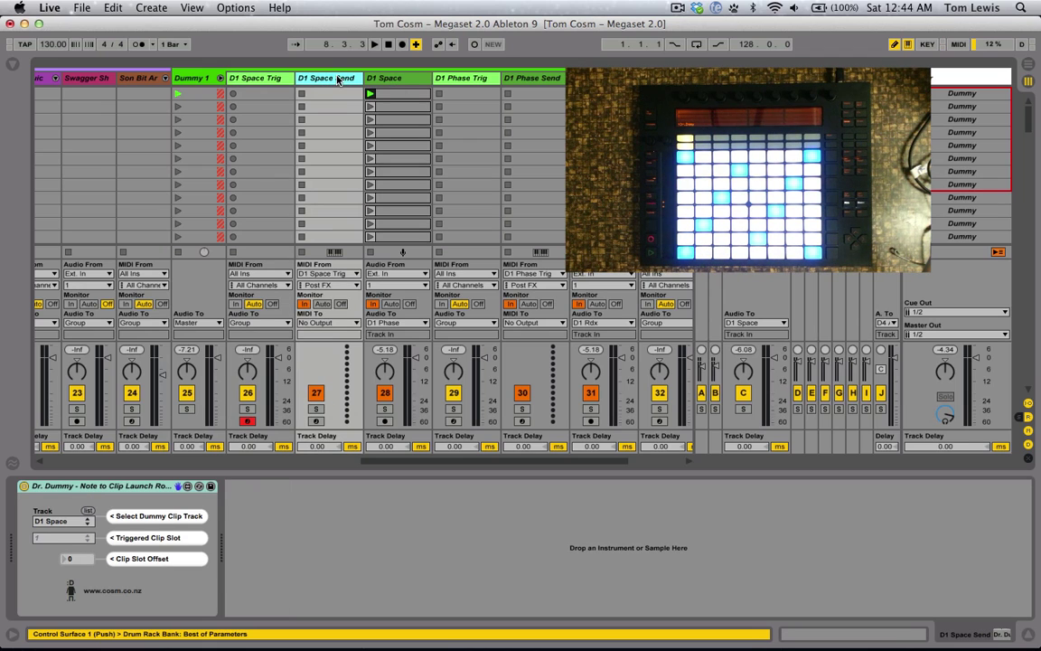
- Lower the computer MIDI keyboard octave to C-2 and trigger the sixth, third and tenth dummy clips on D1 Space
key("z")
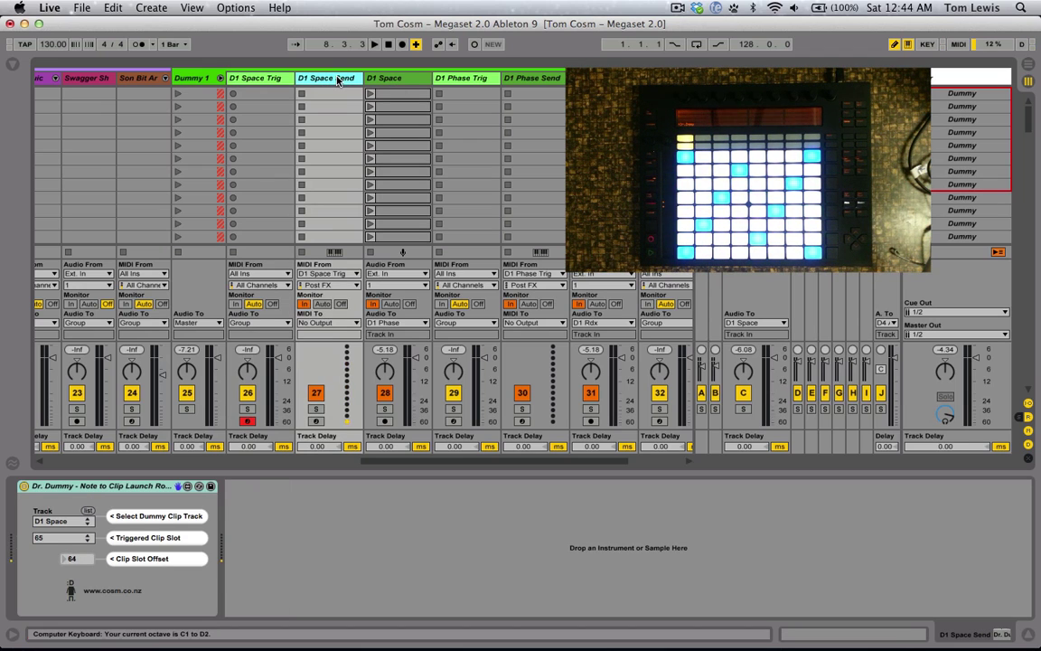
key("f")
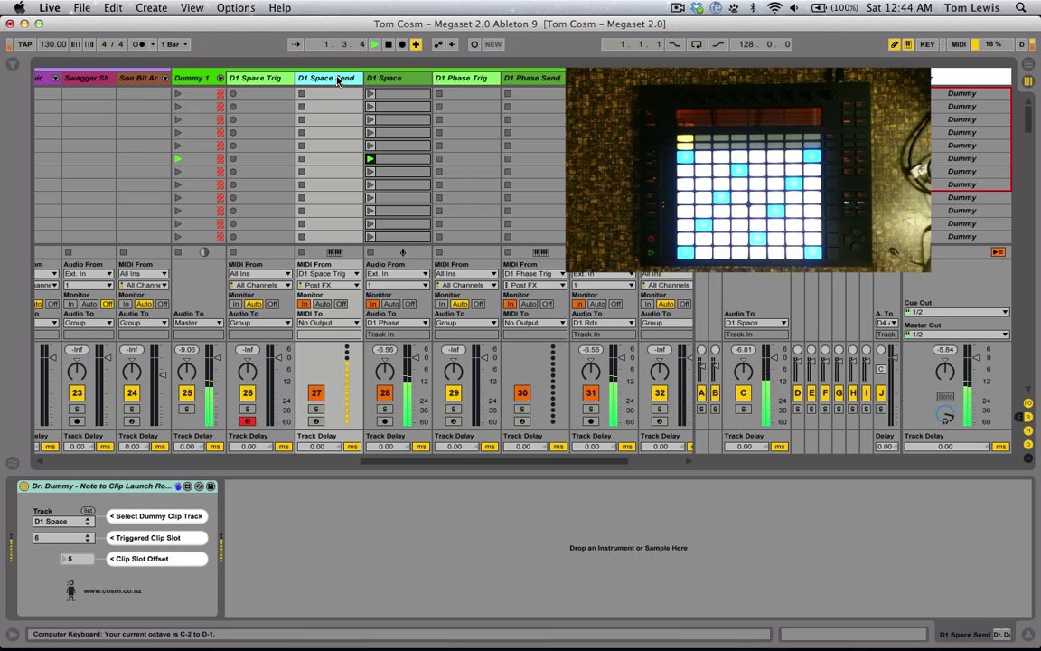
key("t")
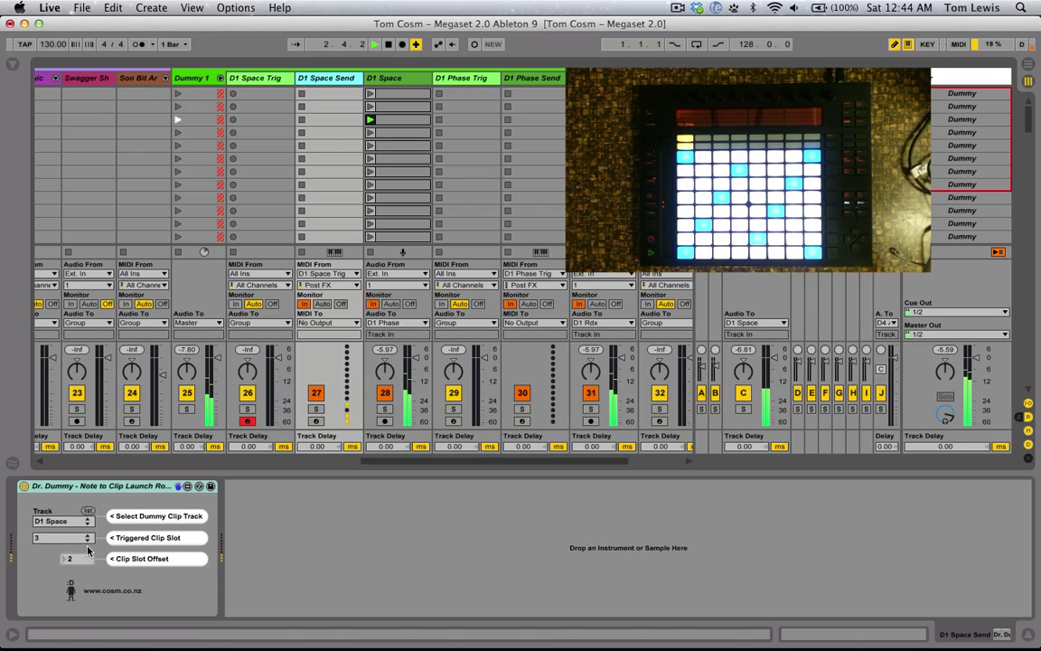
left_click(368, 213)
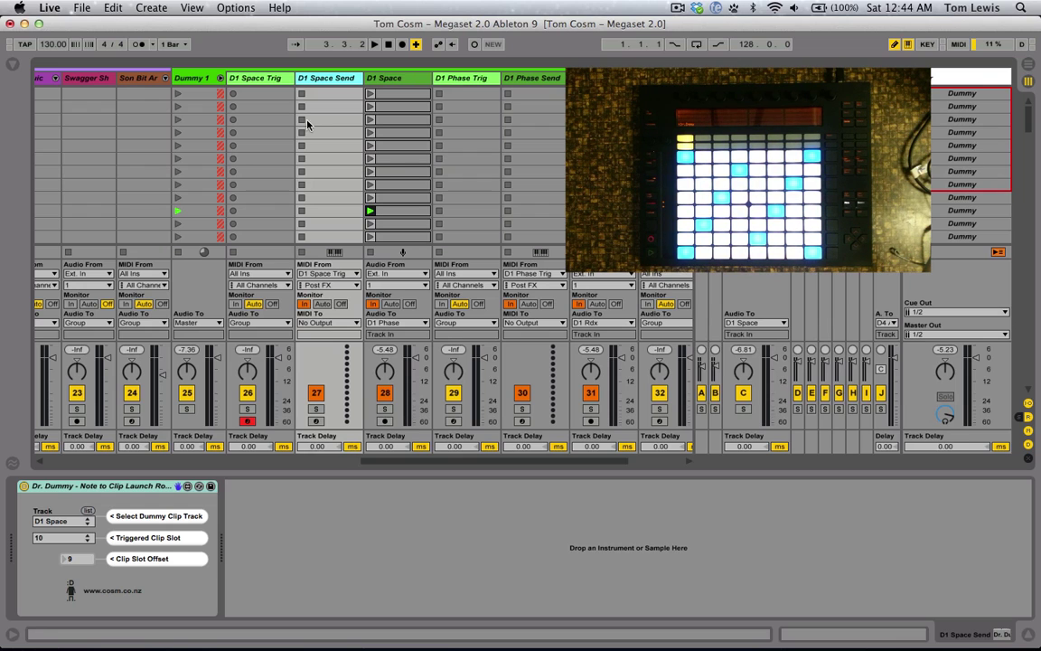
- Select the D1 Space Trig track to play its Drum Rack pads, and raise the system volume by three steps
left_click(258, 79)
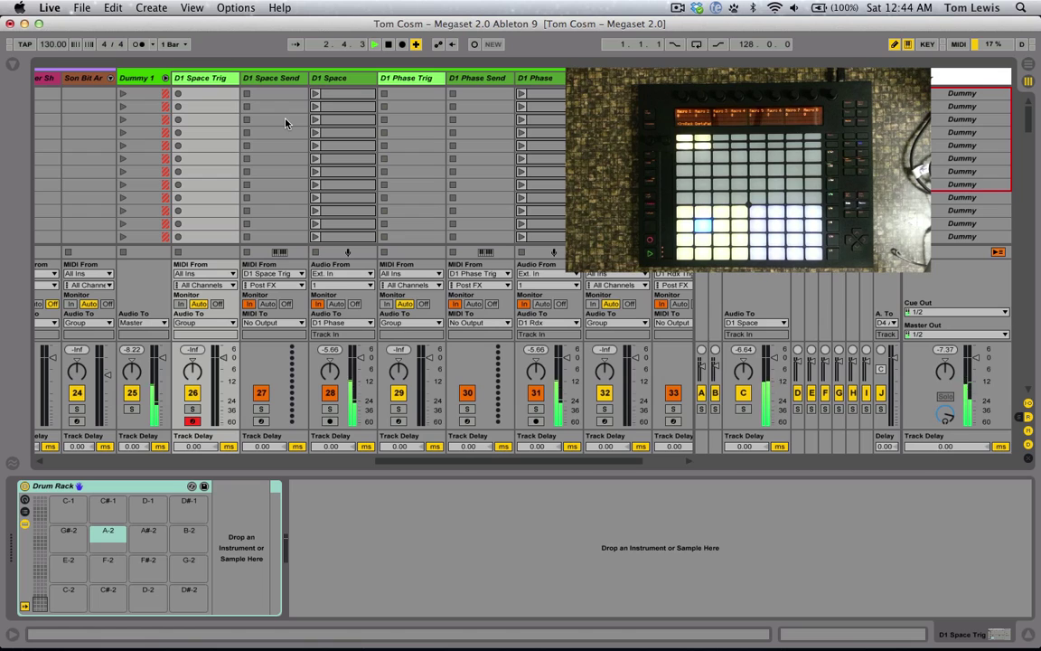
key("XF86AudioRaiseVolume")
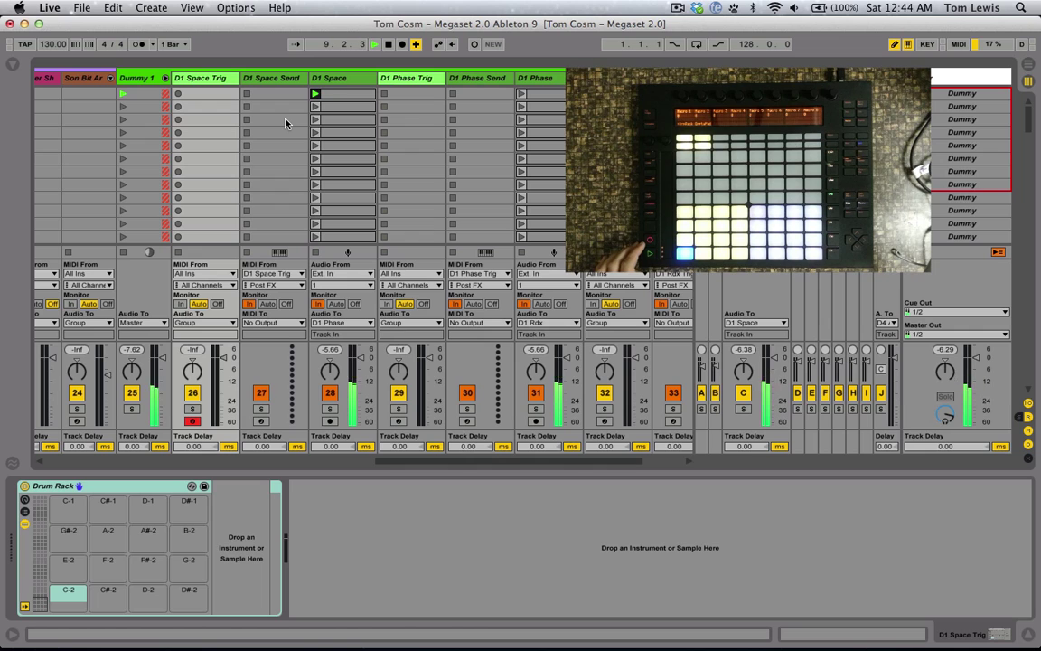
key("XF86AudioRaiseVolume")
key("XF86AudioRaiseVolume")
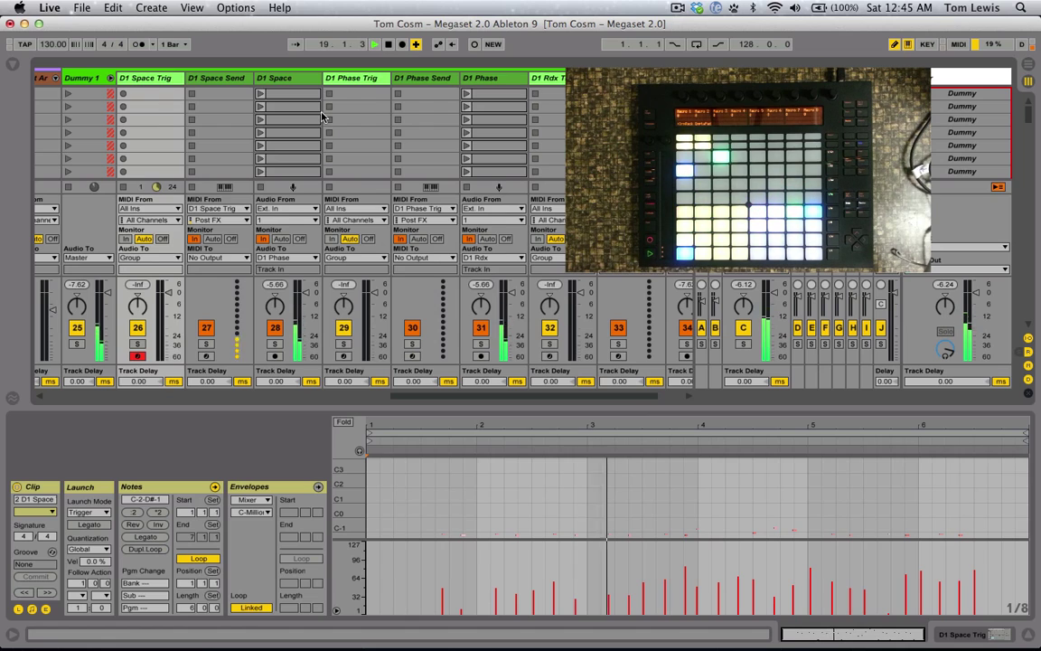
- Hide the input/output routing, stop playback, and select the D1 Space Trig, D1 Space Send and D1 Space tracks together
key("super+alt+i")
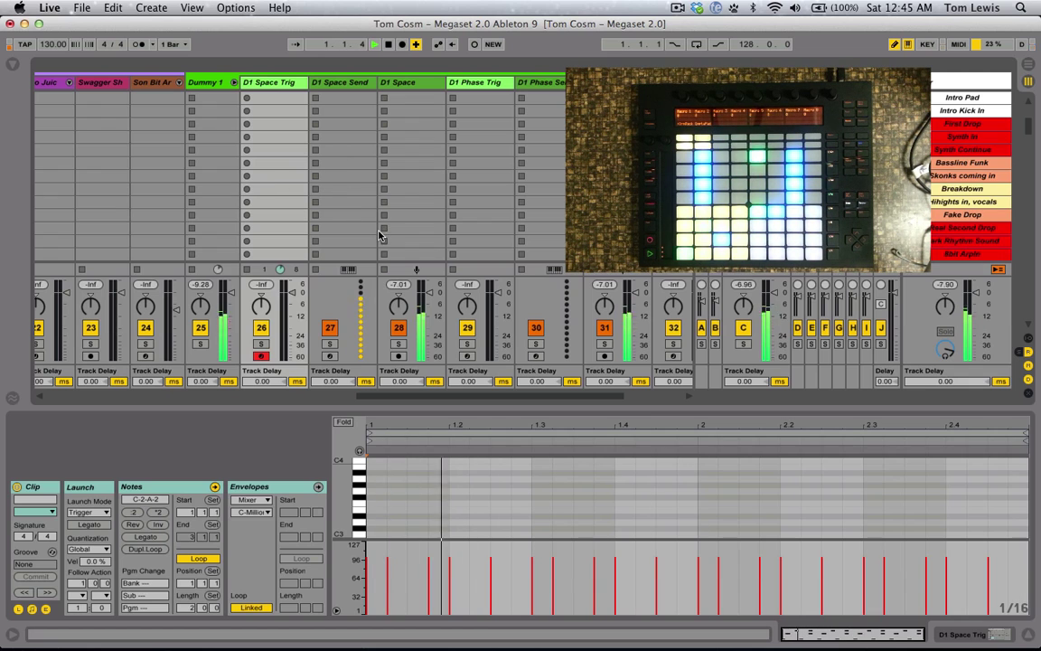
left_click(388, 45)
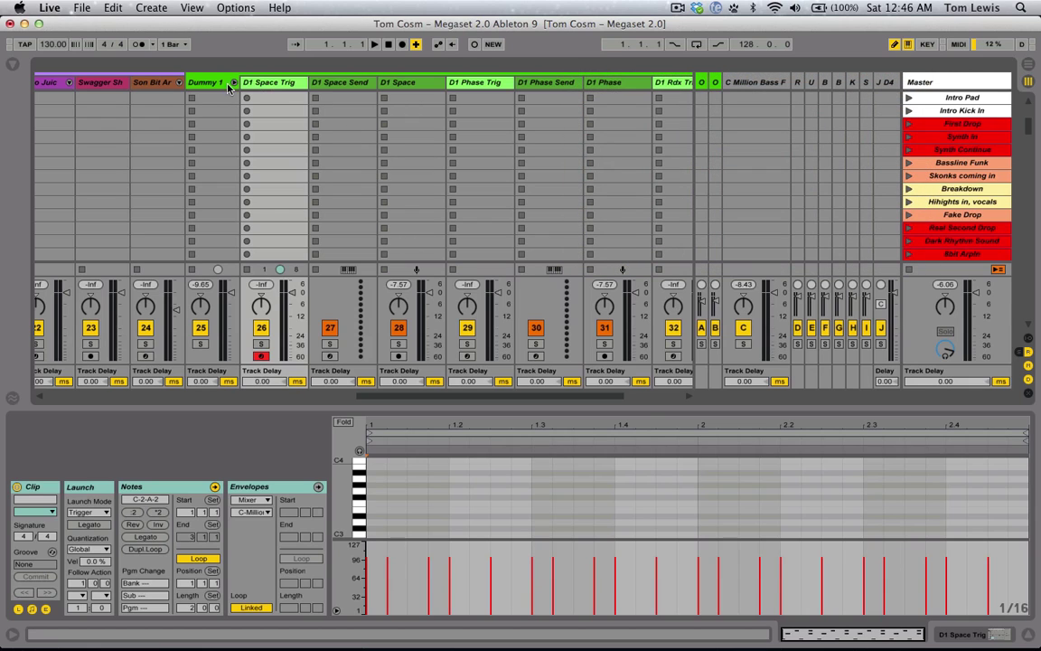
left_click(392, 86)
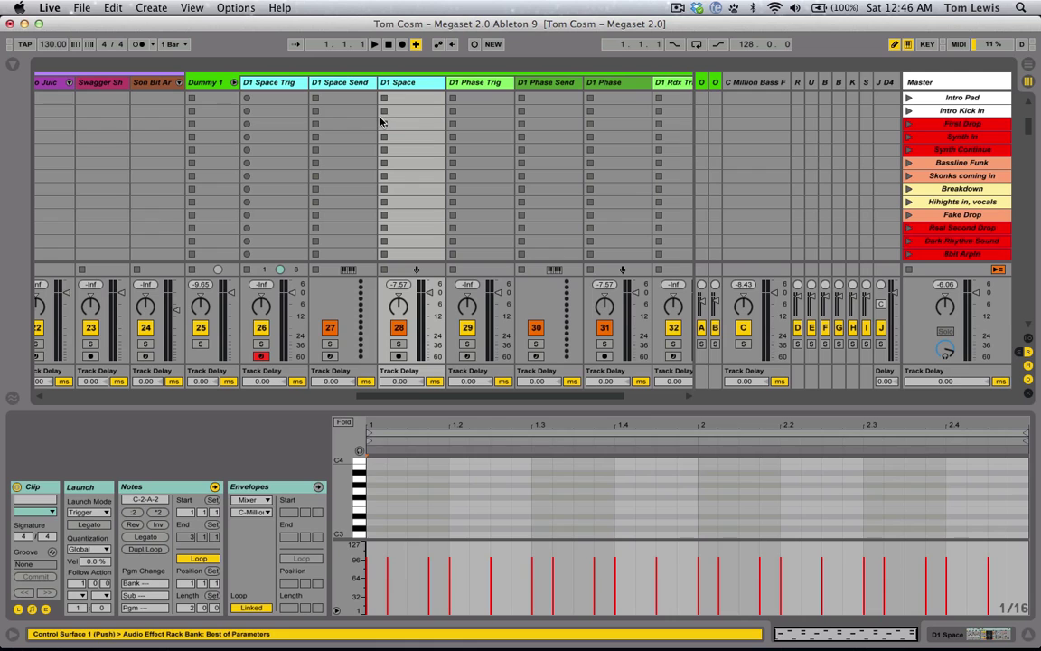
- Show the input/output routing and select the D1 Phase track to display its dummy clips and Phaser effect rack
scroll(379, 113, "right", 3)
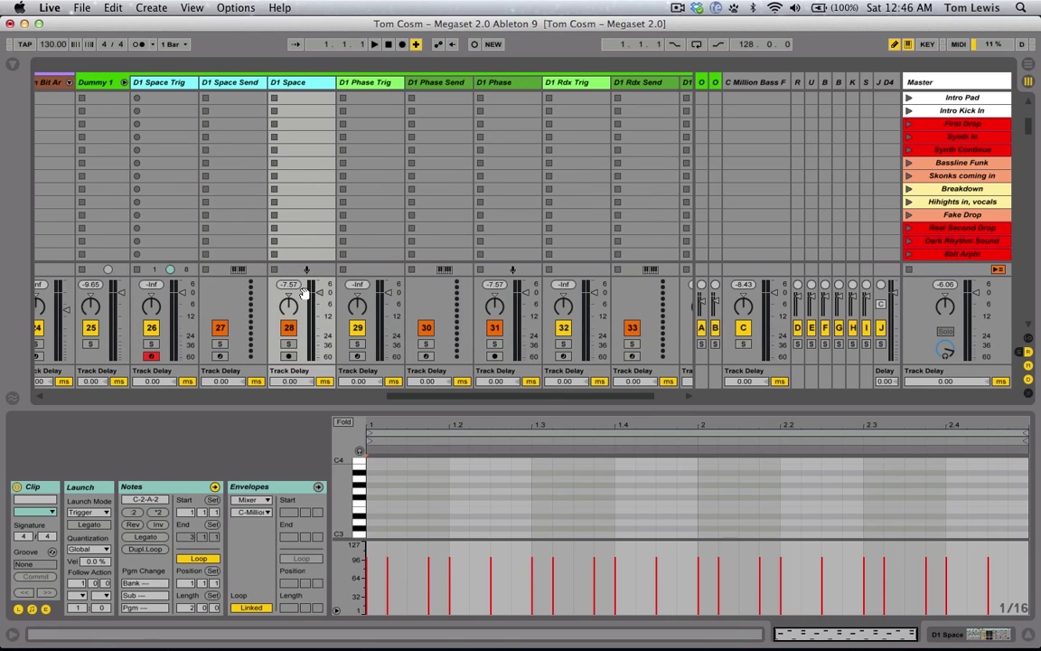
key("super+alt+i")
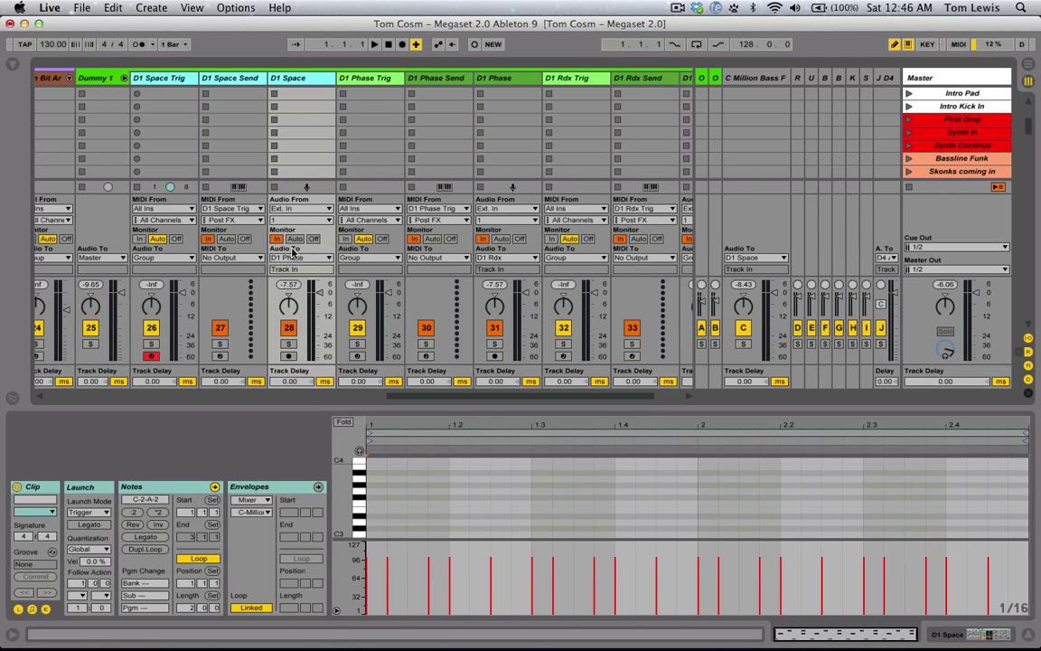
left_click(368, 80)
scroll(503, 123, "down", 5)
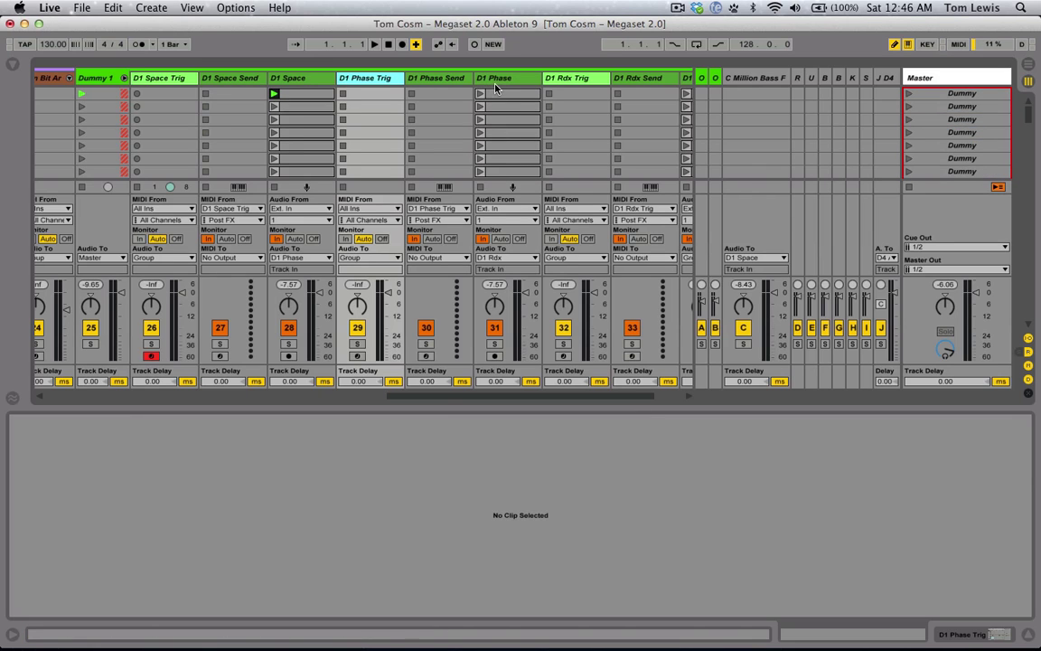
left_click(495, 81)
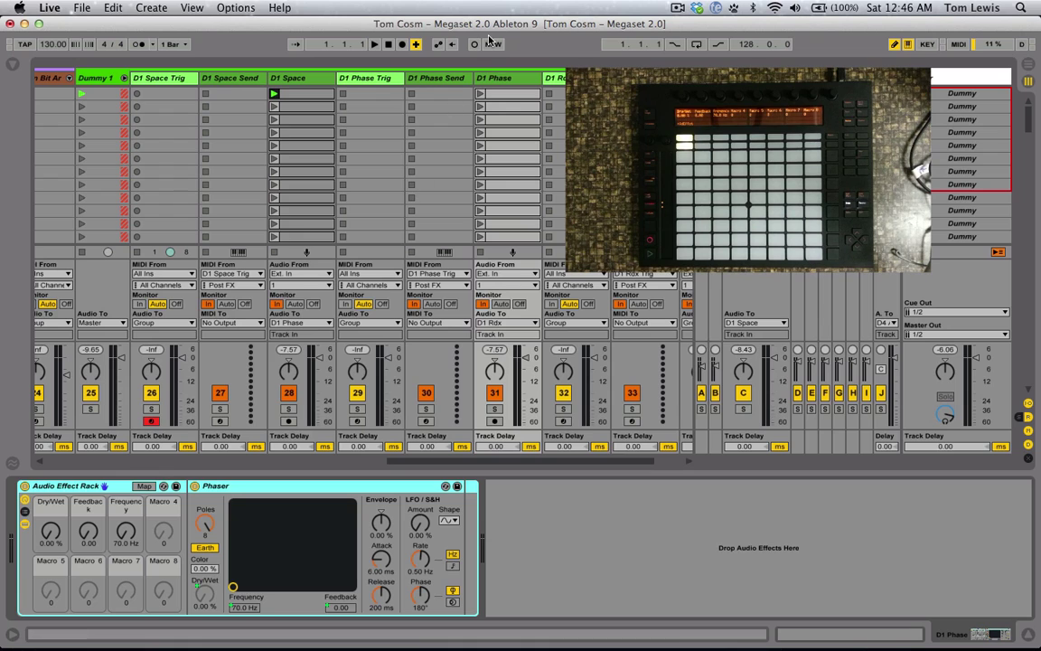
- With the Main Drop scene playing, launch the sixth, seventh, eighth, tenth, eleventh and twelfth dummy clips on D1 Phase
left_click(480, 94)
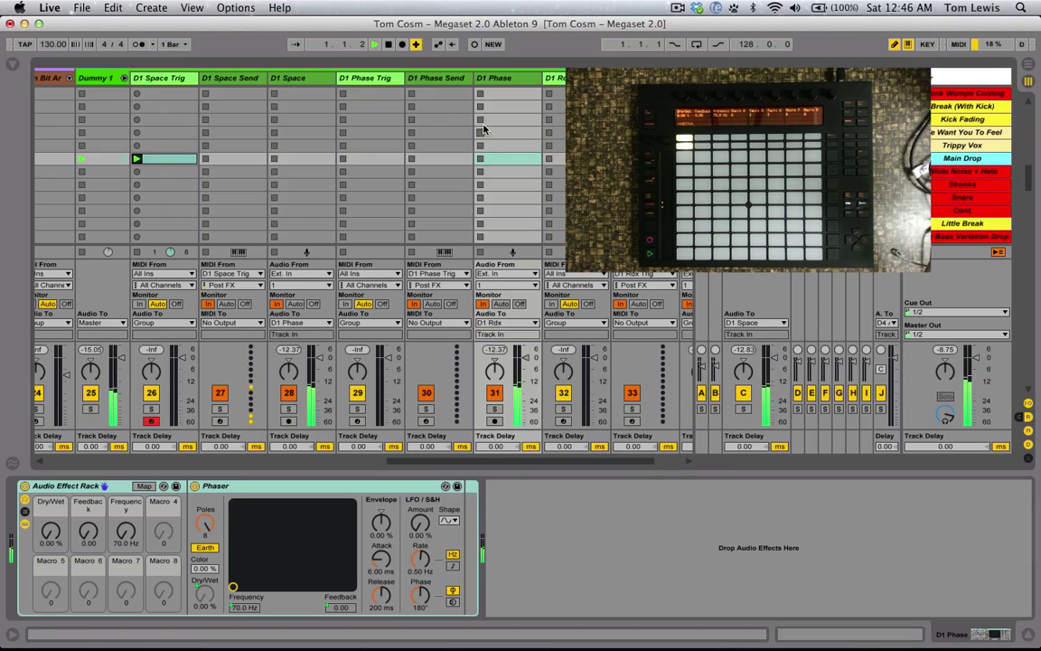
scroll(481, 136, "right", 5)
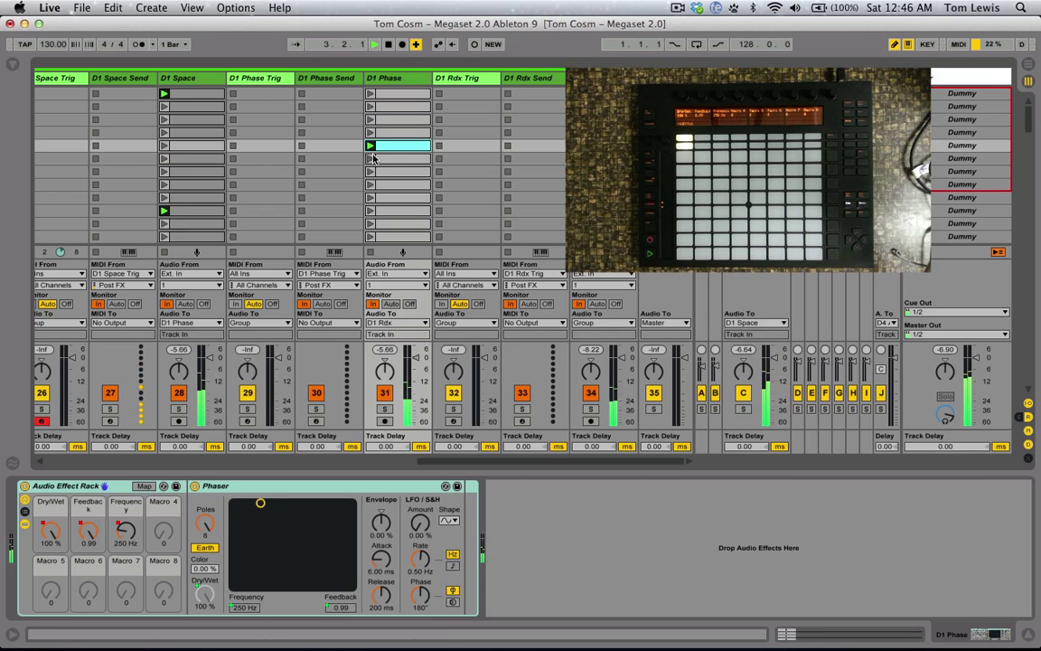
left_click(372, 158)
left_click(370, 171)
left_click(370, 183)
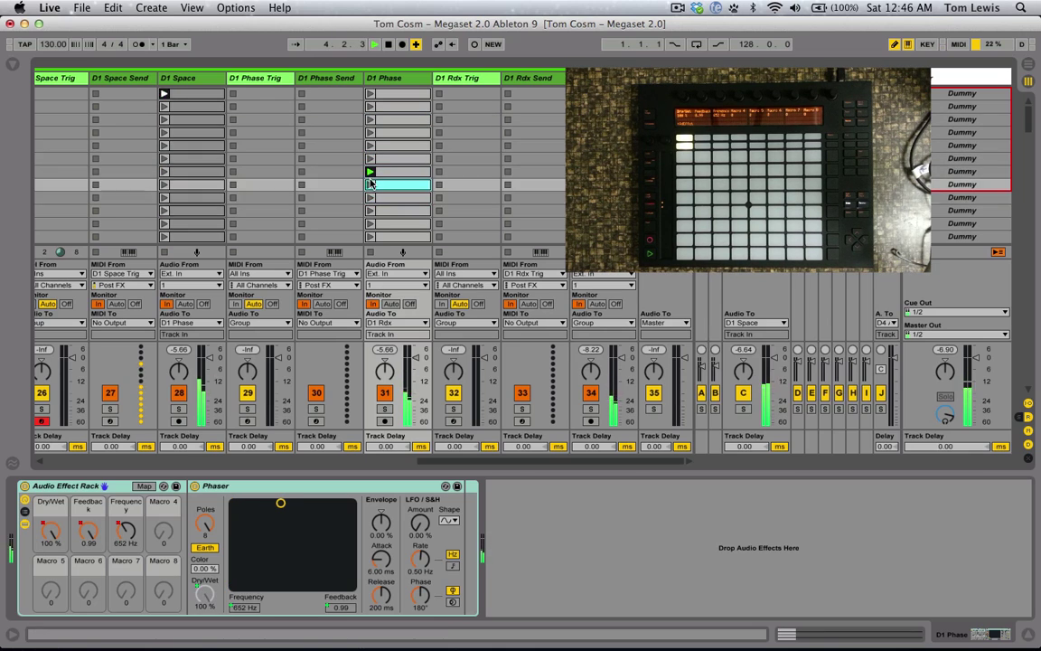
left_click(369, 211)
left_click(370, 226)
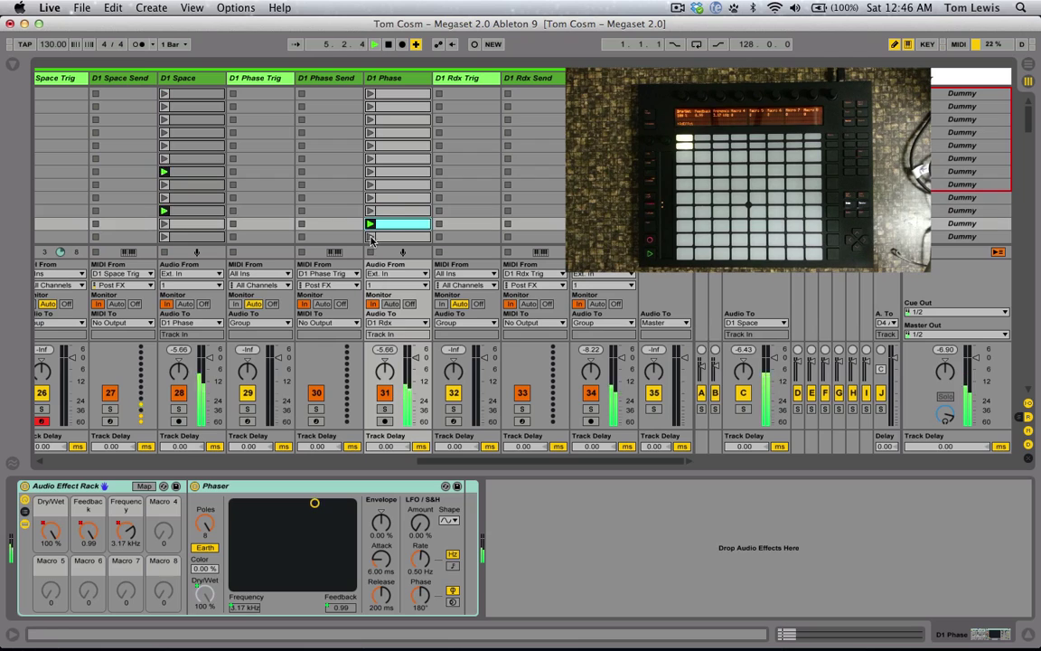
left_click(369, 237)
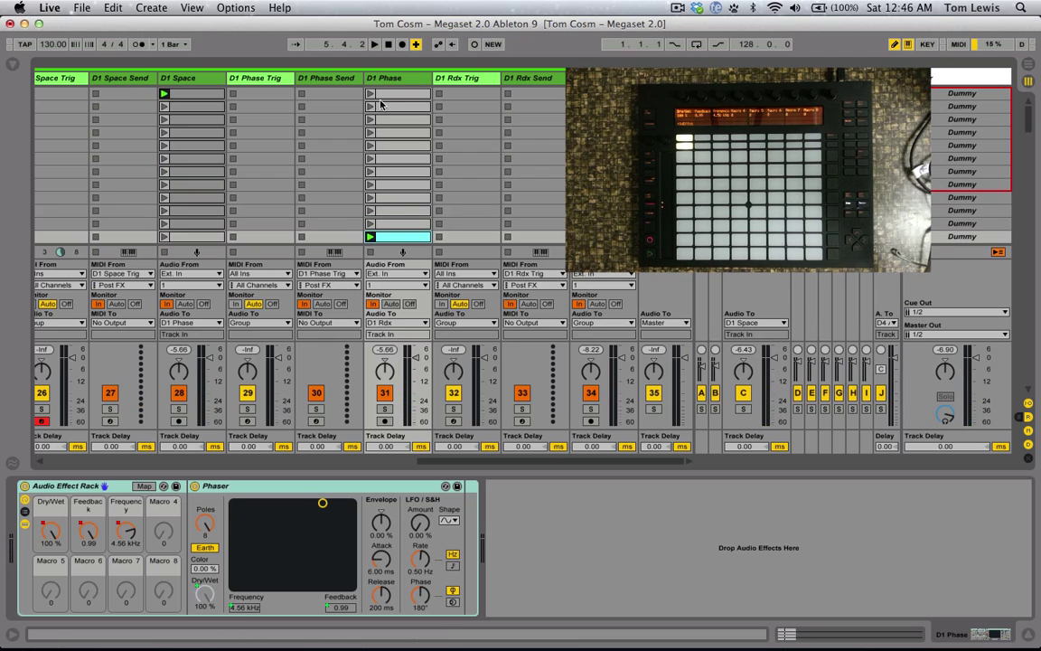
- Select the D1 Phase Trig track, start playback and record a four-bar pattern of pad triggers into it
left_click(264, 82)
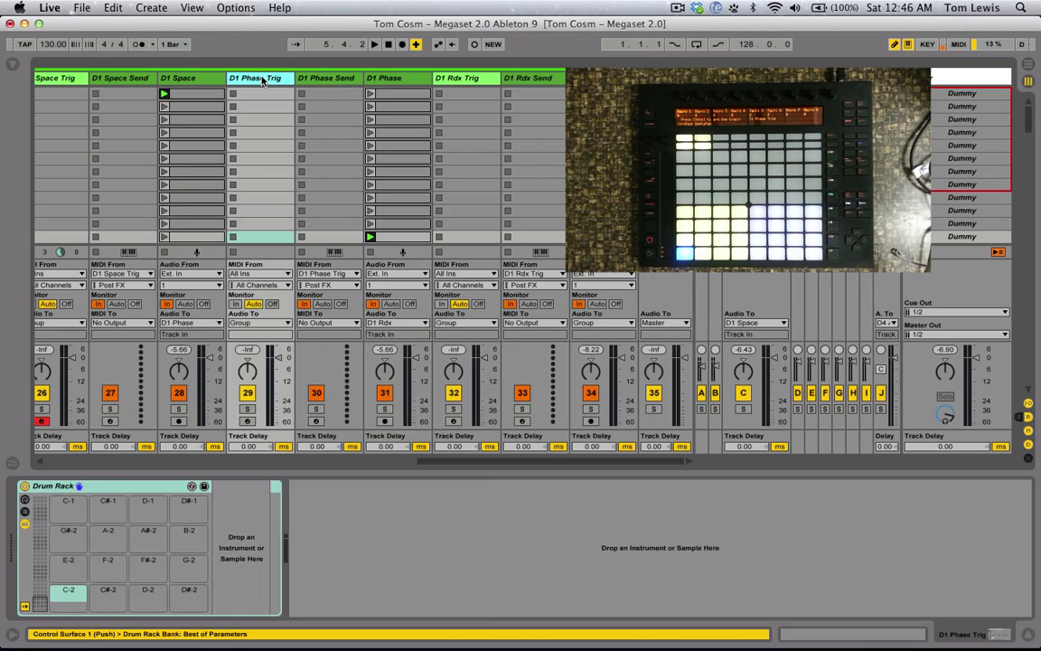
key("space")
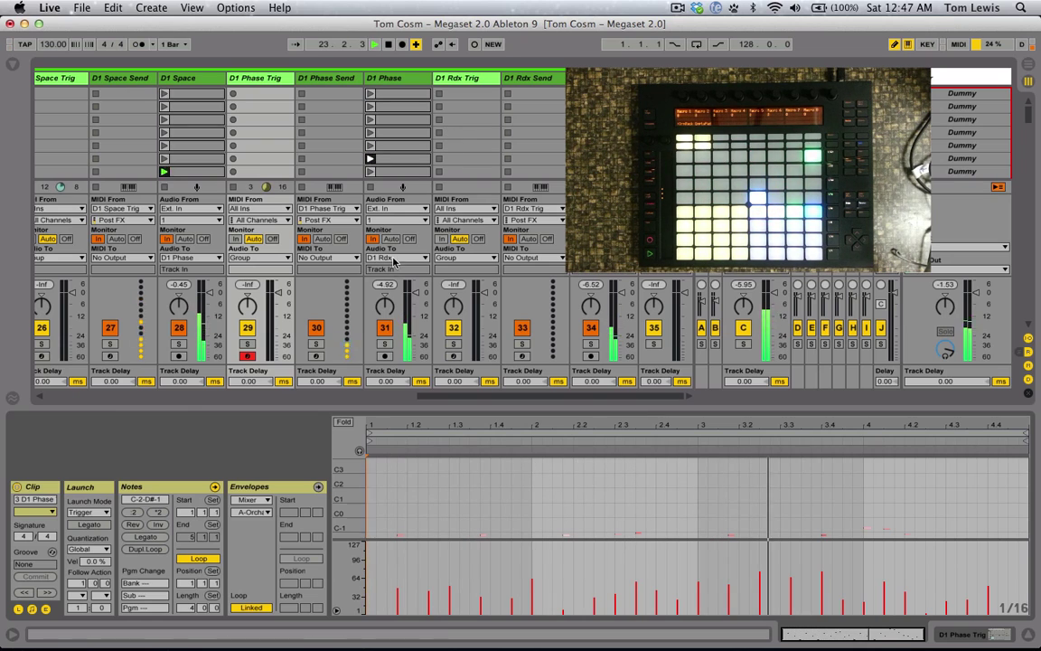
- Examine the two chains of the D1 Rdx track's Audio Effect Rack and the effects each one holds
left_click(468, 83)
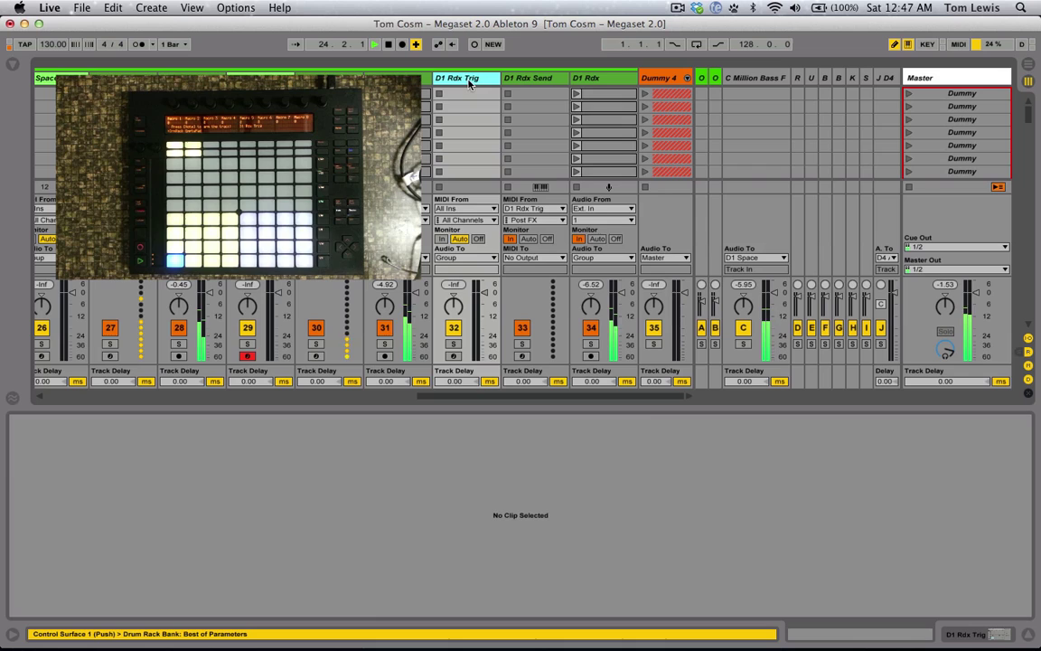
left_click(589, 81)
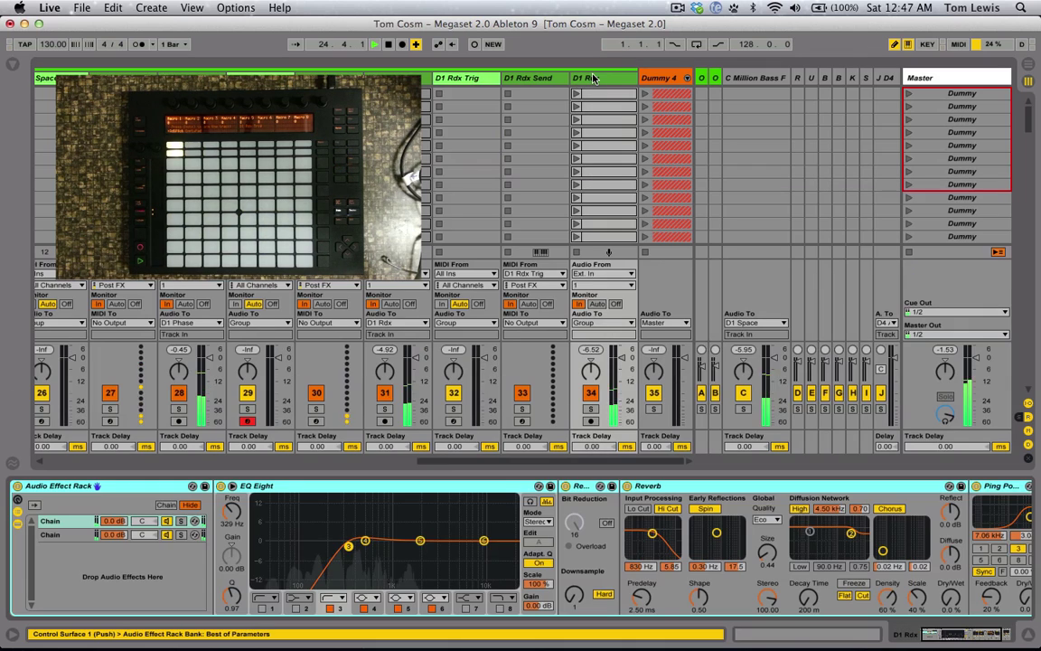
left_click(72, 534)
left_click(76, 522)
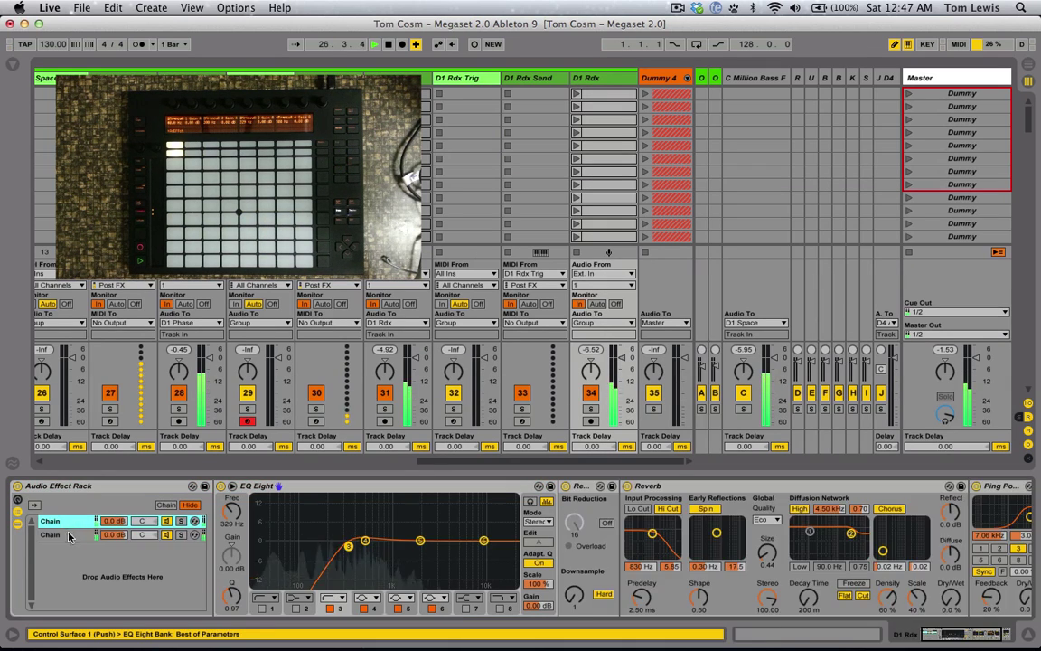
left_click(79, 534)
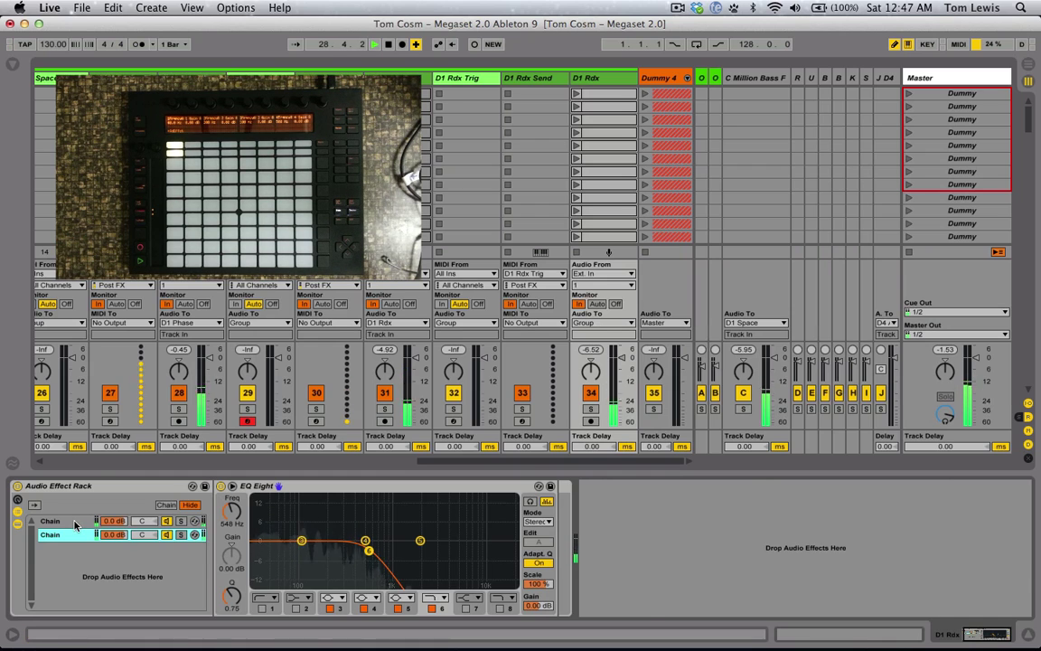
left_click(76, 521)
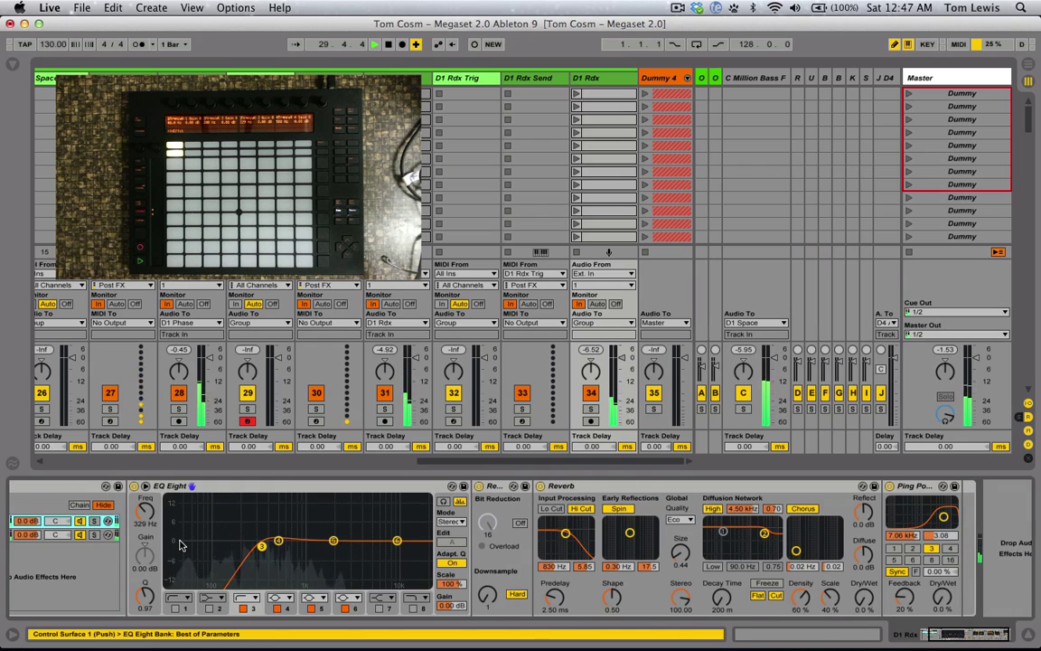
scroll(161, 484, "left", 5)
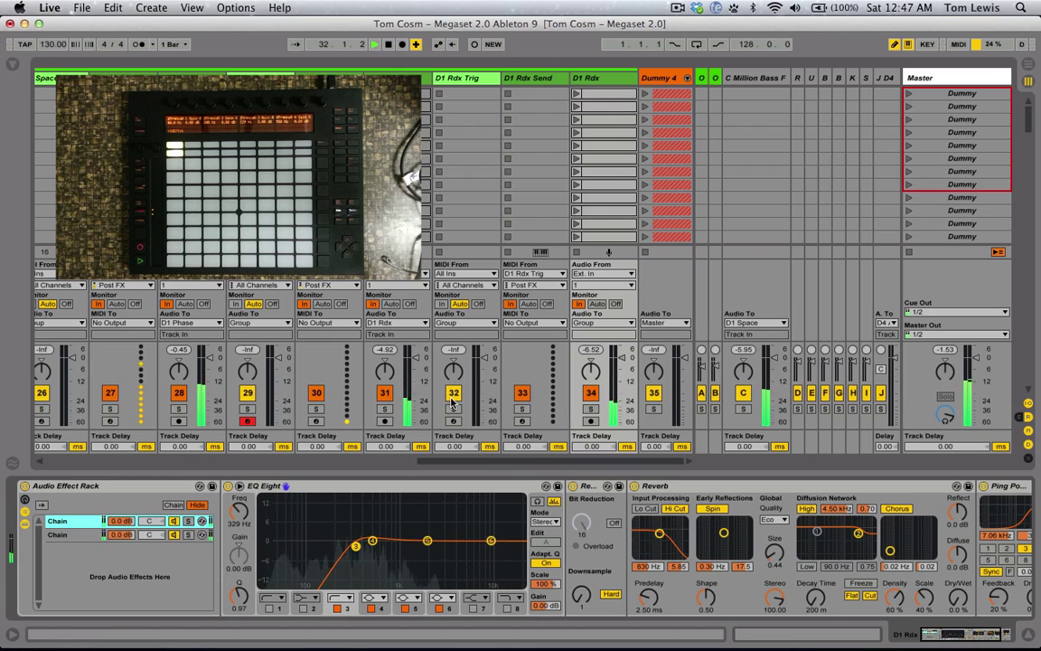
- Record a four-bar trigger pattern on the D1 Rdx Trig track, play the set from the start and stop it
left_click(461, 80)
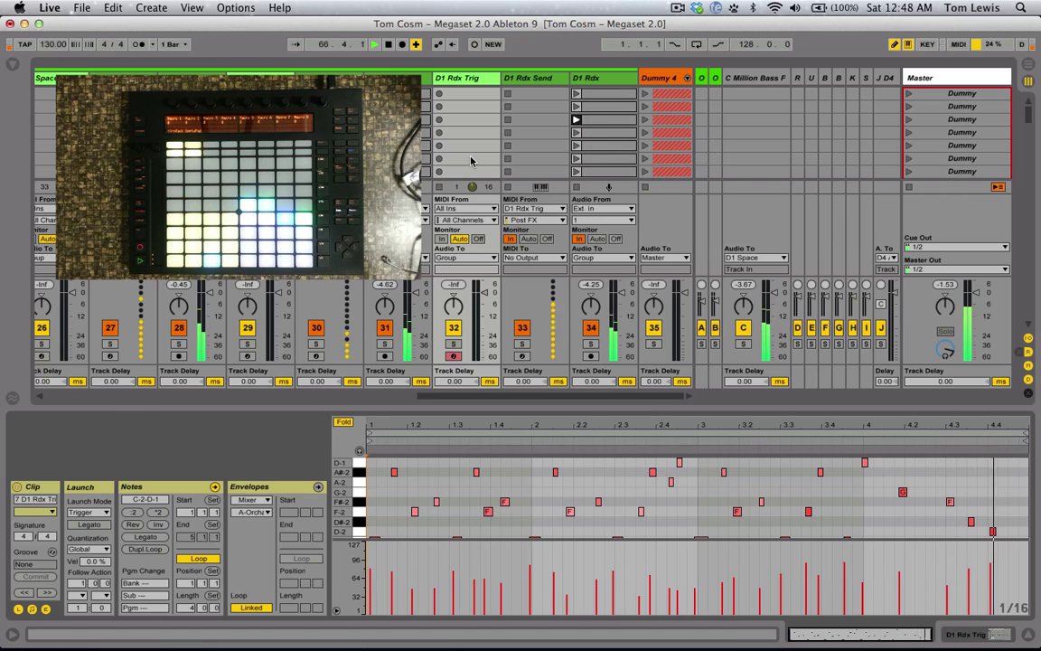
key("space")
key("space")
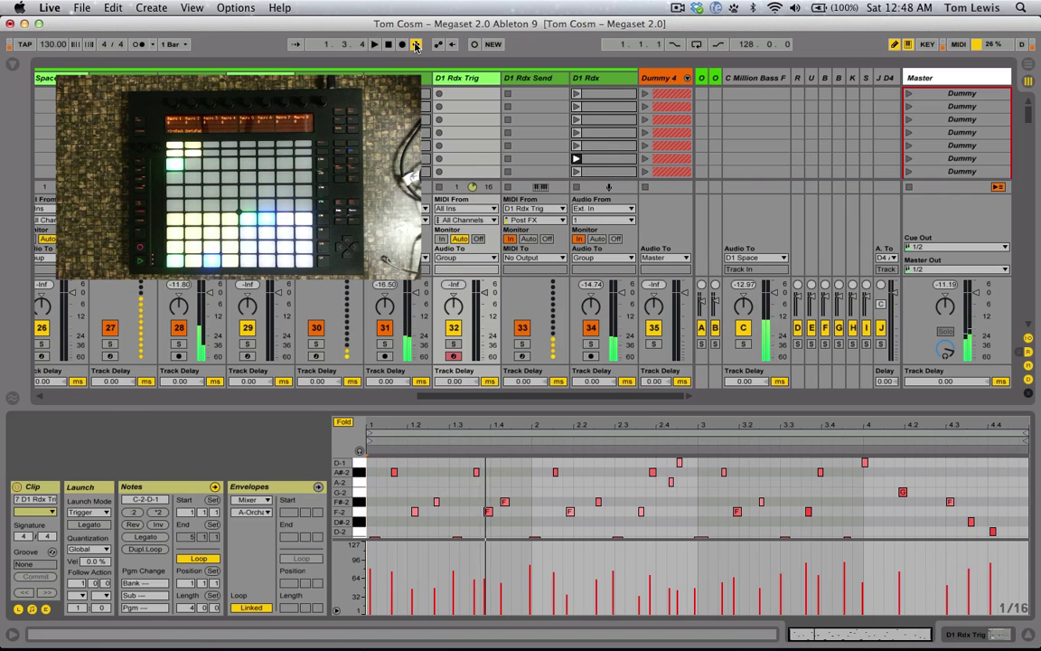
left_click(389, 44)
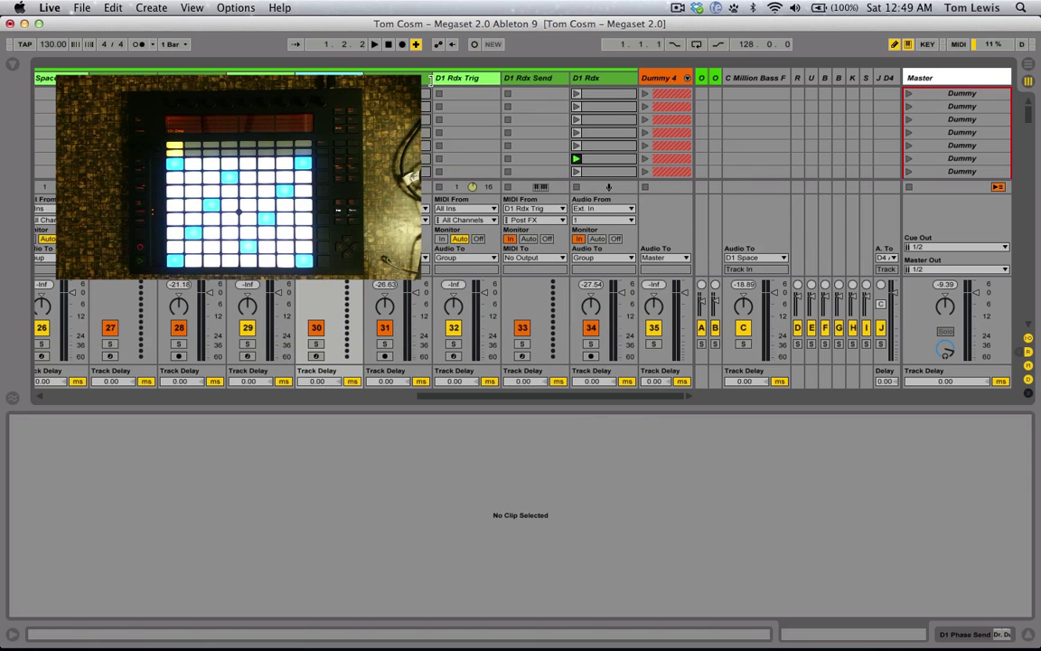
scroll(467, 90, "left", 10)
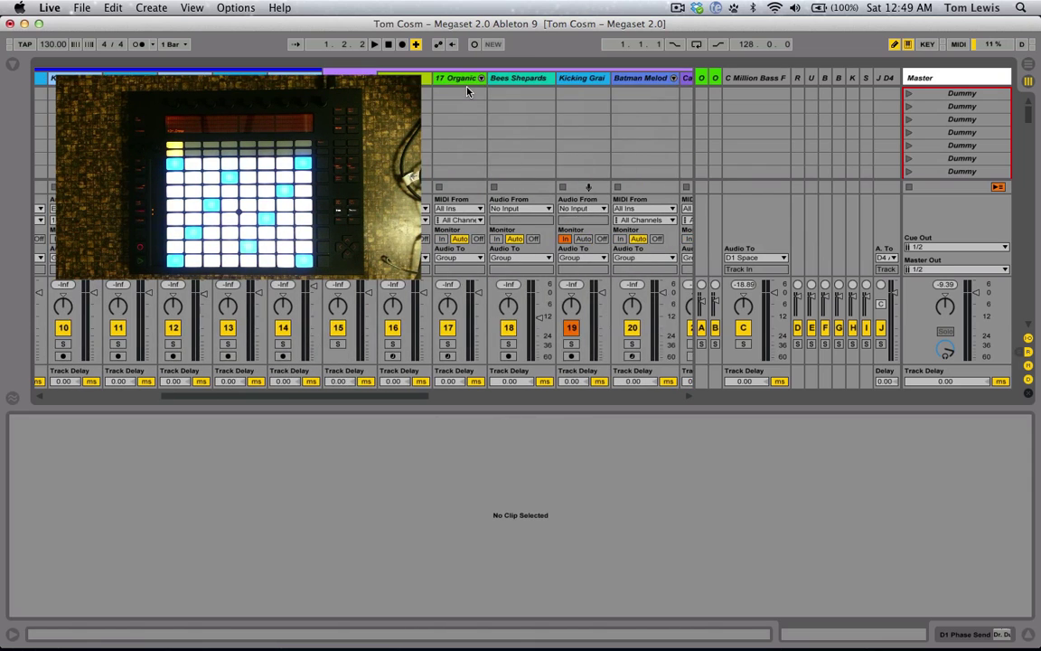
scroll(467, 90, "right", 8)
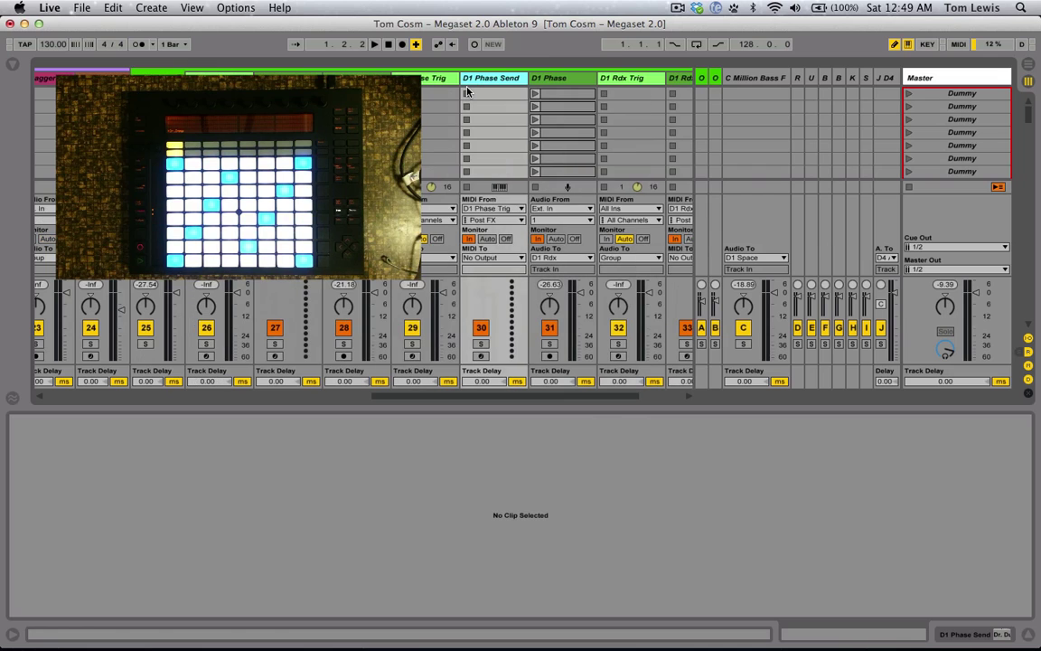
scroll(467, 91, "right", 3)
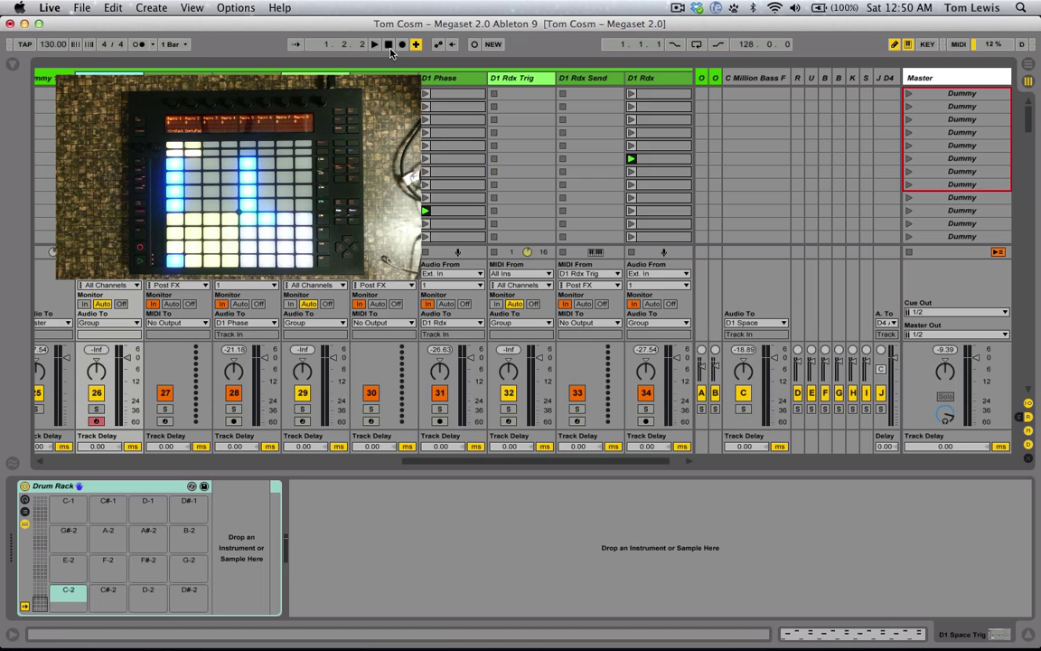
left_click(675, 8)
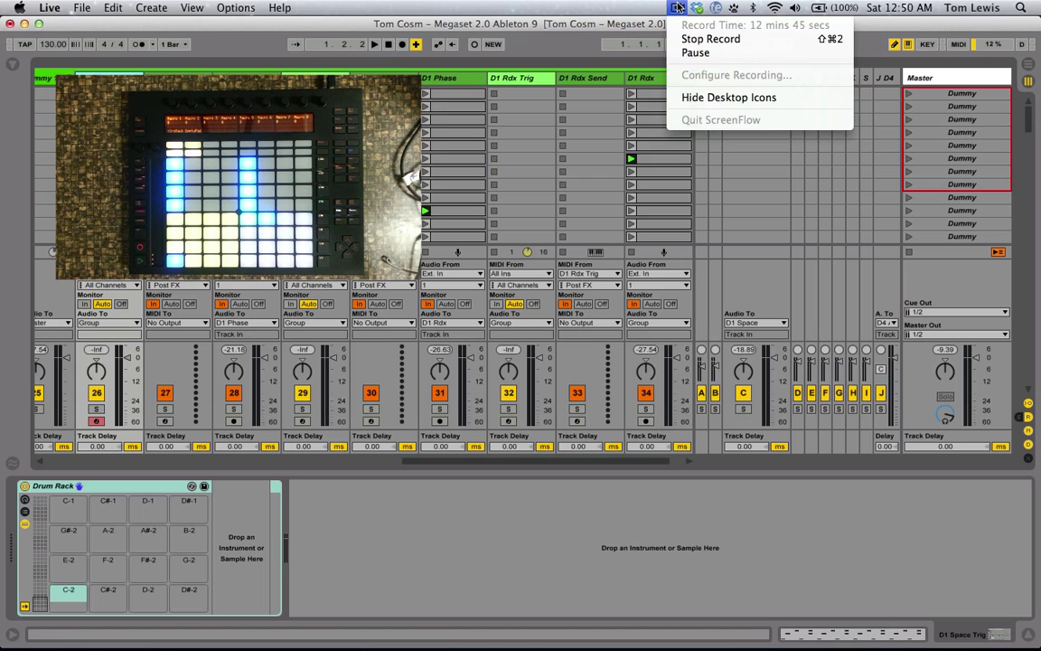